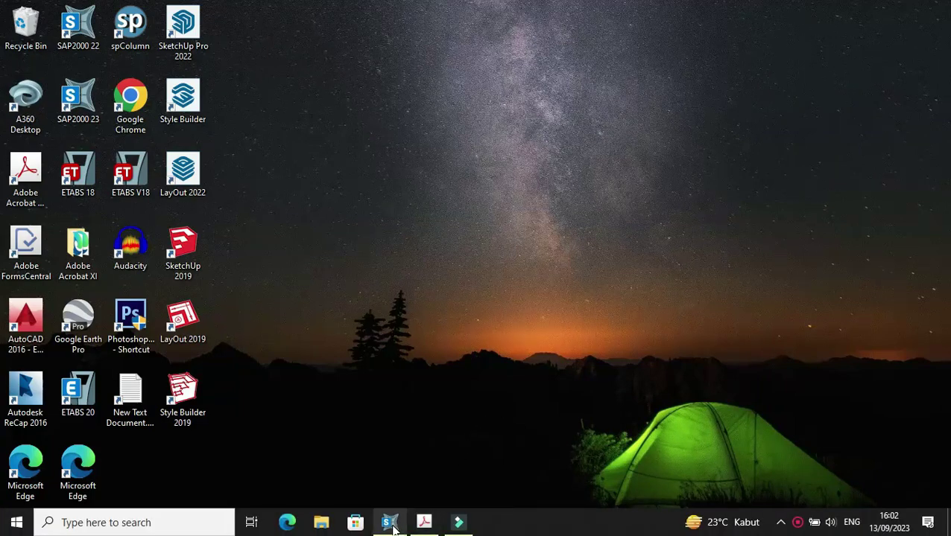
Restore the SAP2000 portal frame window from the taskbar
{"action": "left_click", "coordinate": [392, 523]}
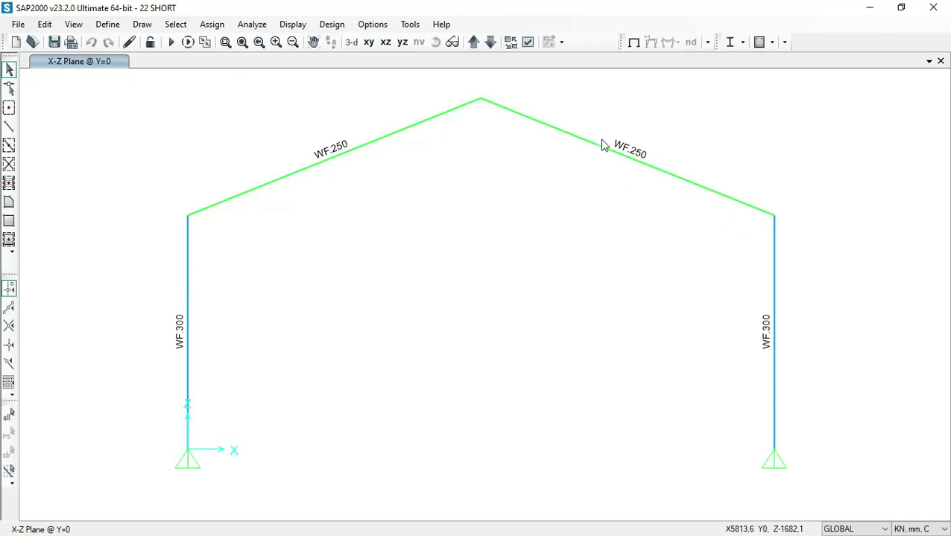
Set the view type to Extrude so frame members show as solid sections
{"action": "left_click", "coordinate": [526, 43]}
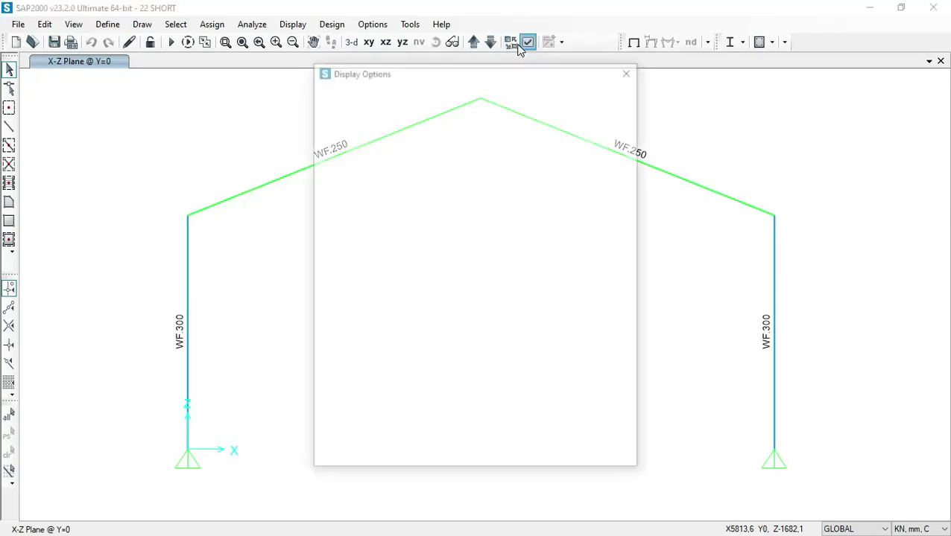
{"action": "left_click", "coordinate": [429, 88]}
{"action": "left_click", "coordinate": [532, 159]}
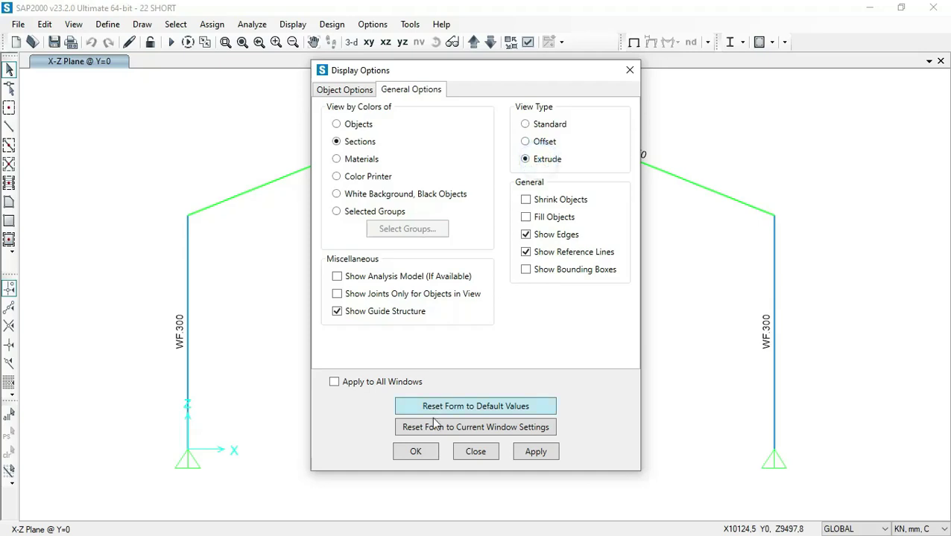
{"action": "left_click", "coordinate": [422, 454]}
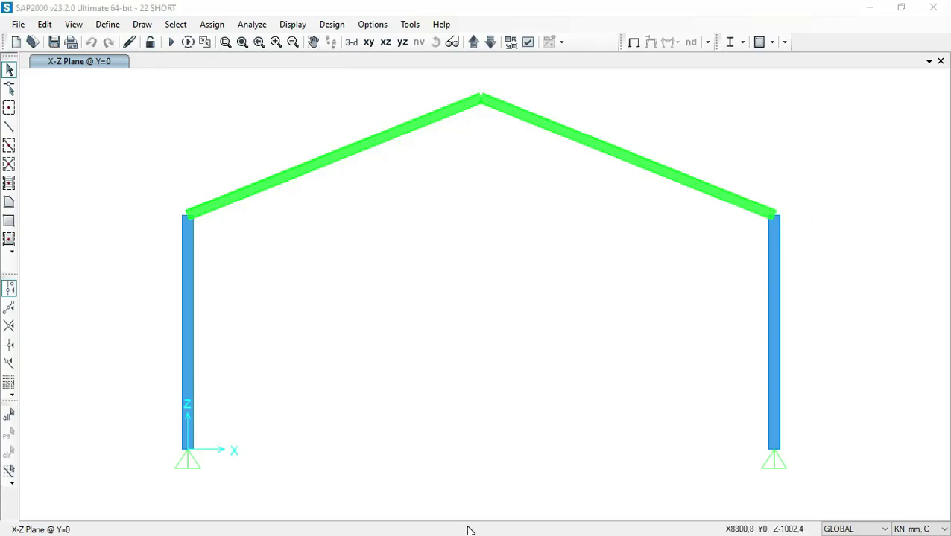
{"action": "key", "text": "super"}
Review the VOUTE haunch detail (493 and 992 dimensions) in the PDF, then return to SAP2000
{"action": "left_click", "coordinate": [424, 528]}
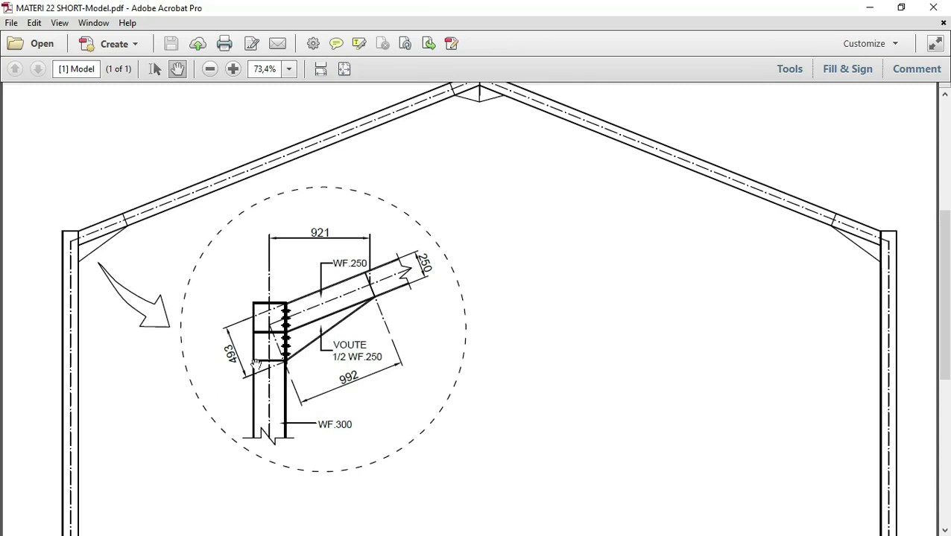
{"action": "key", "text": "super"}
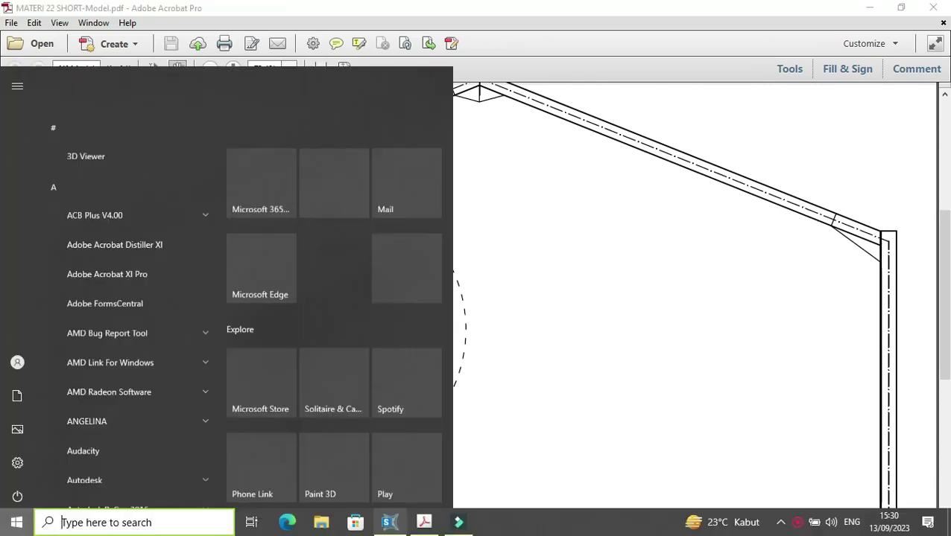
{"action": "left_click", "coordinate": [387, 523]}
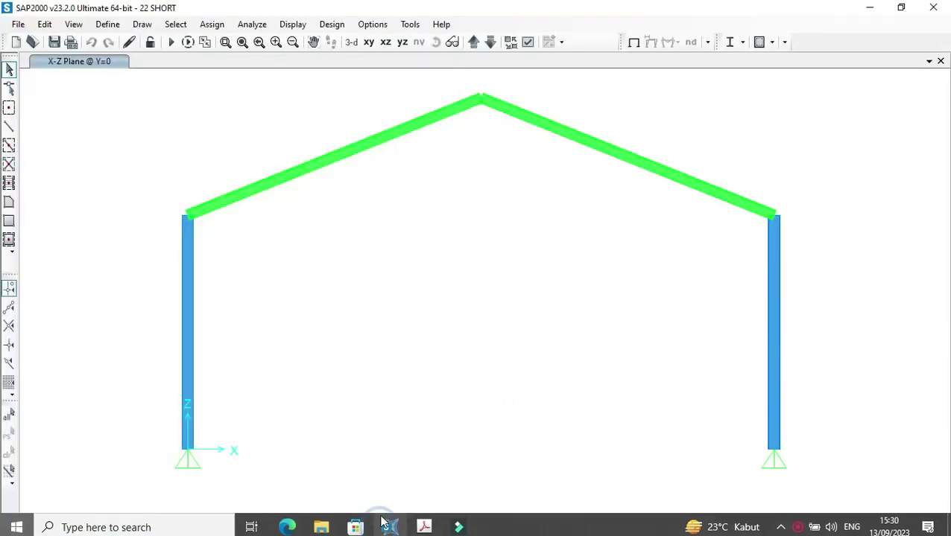
Copy WF.250 into a new I-section named VOUTE with a 493 mm outside height
{"action": "left_click", "coordinate": [108, 25]}
{"action": "mouse_move", "coordinate": [150, 64]}
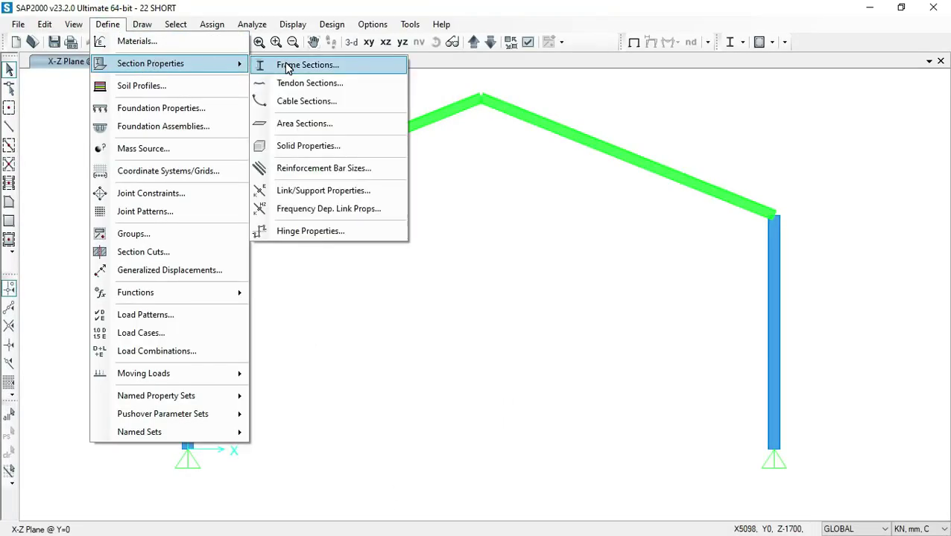
{"action": "left_click", "coordinate": [288, 66]}
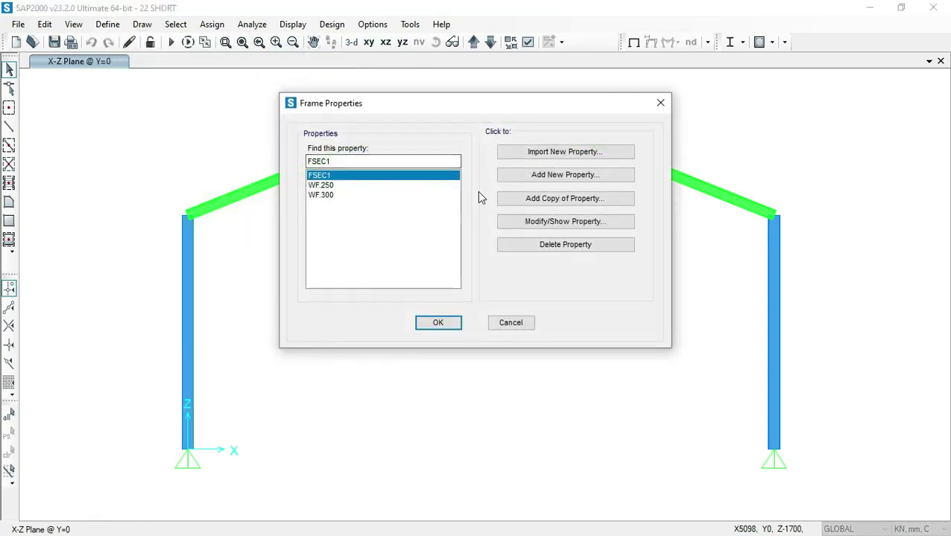
{"action": "left_click", "coordinate": [345, 185]}
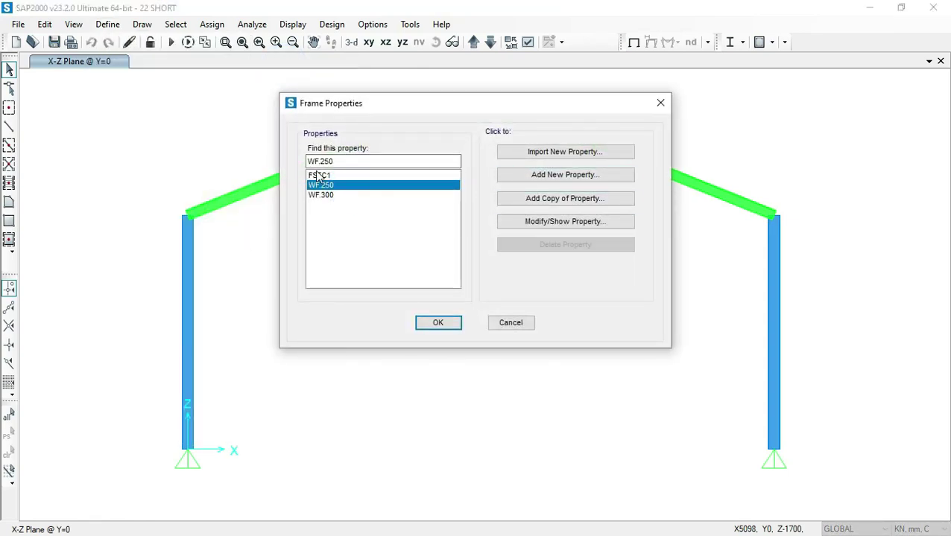
{"action": "left_click", "coordinate": [549, 200]}
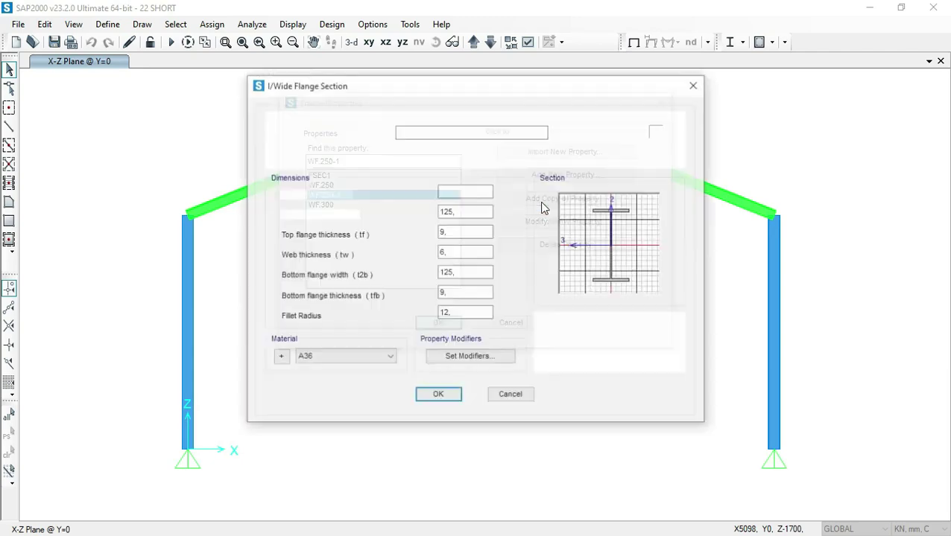
{"action": "double_click", "coordinate": [439, 132]}
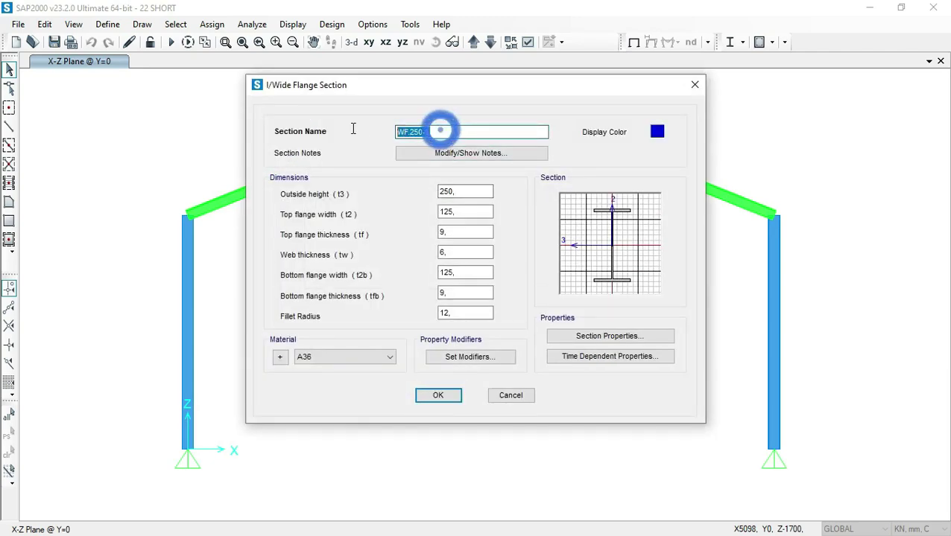
{"action": "type", "text": "VOUTE"}
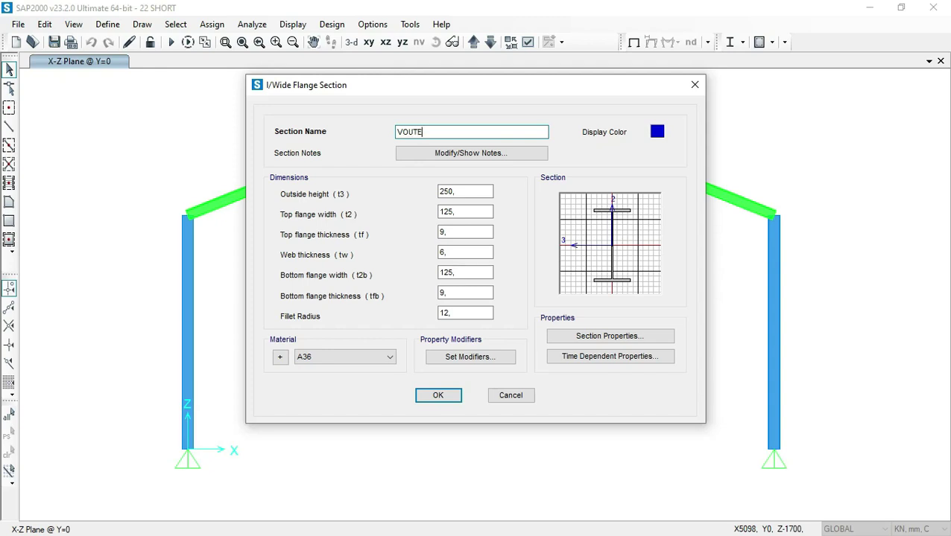
{"action": "double_click", "coordinate": [456, 191]}
{"action": "type", "text": "493"}
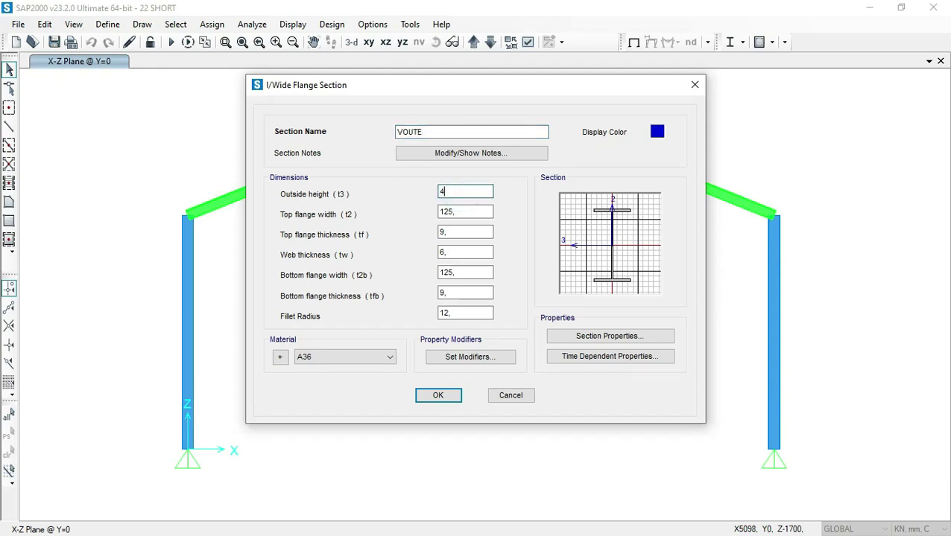
{"action": "left_click", "coordinate": [438, 398]}
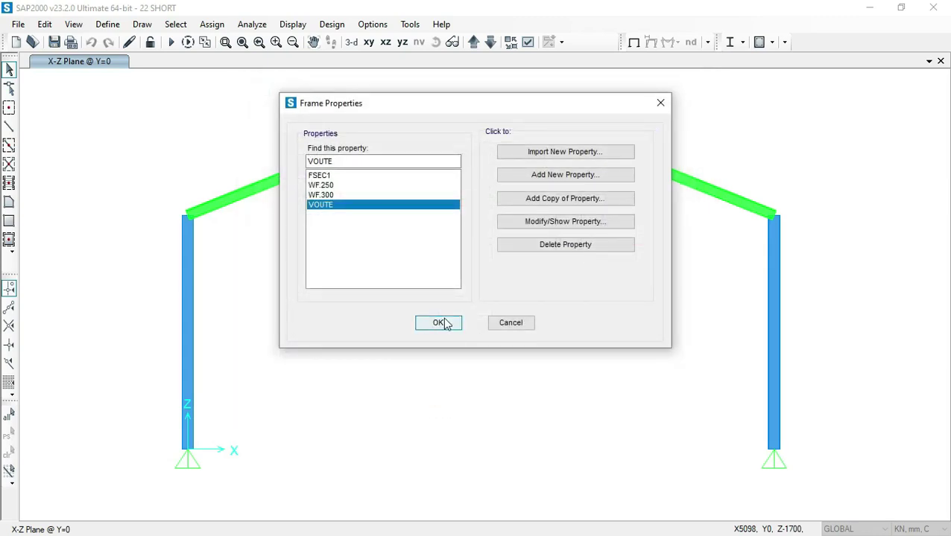
{"action": "left_click", "coordinate": [537, 177]}
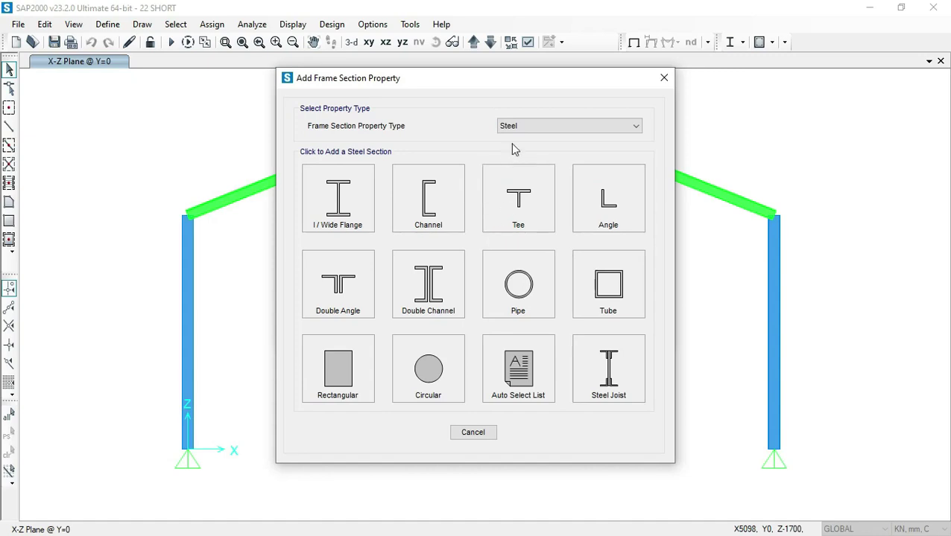
Create nonprismatic section VOUTE KIRI with start section VOUTE and end section WF.250
{"action": "left_click", "coordinate": [516, 126]}
{"action": "left_click", "coordinate": [511, 187]}
{"action": "left_click", "coordinate": [451, 191]}
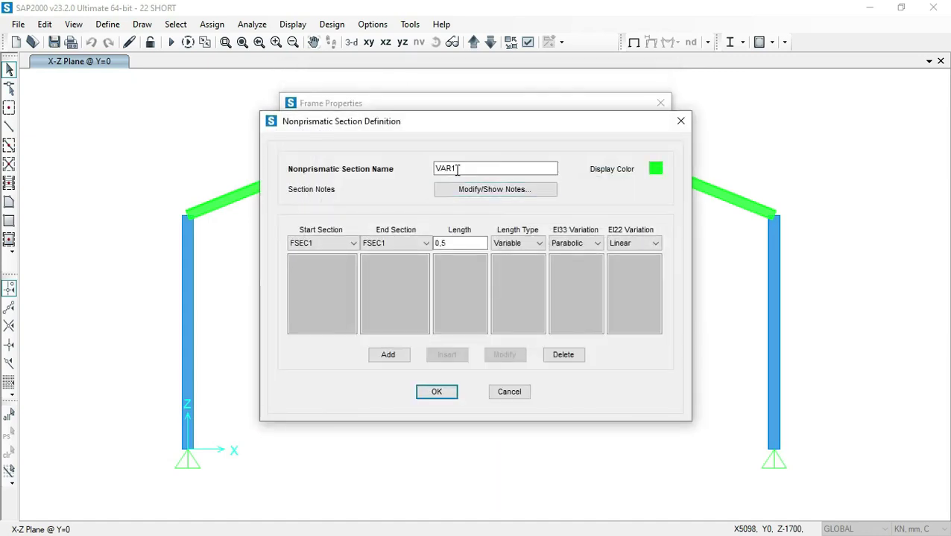
{"action": "double_click", "coordinate": [458, 168]}
{"action": "type", "text": "VOUTE KIRI"}
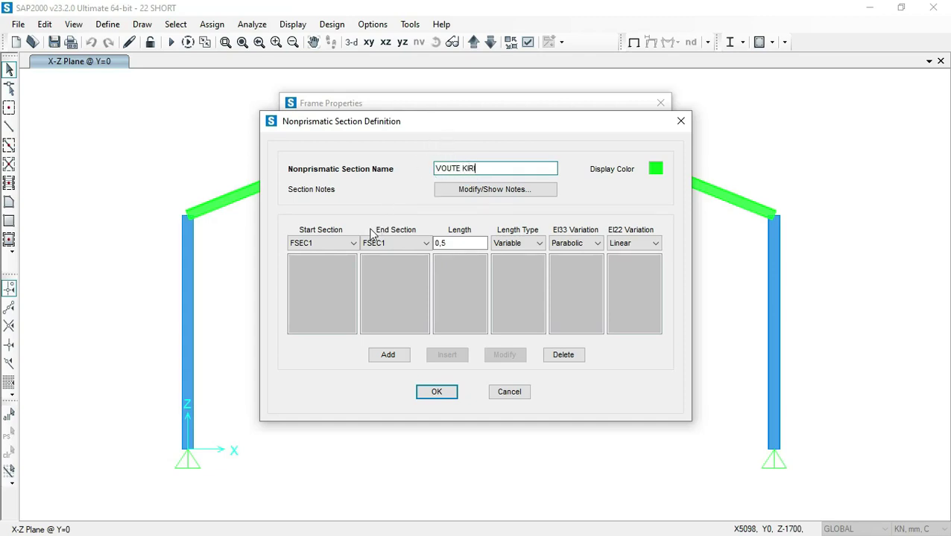
{"action": "left_click", "coordinate": [350, 243]}
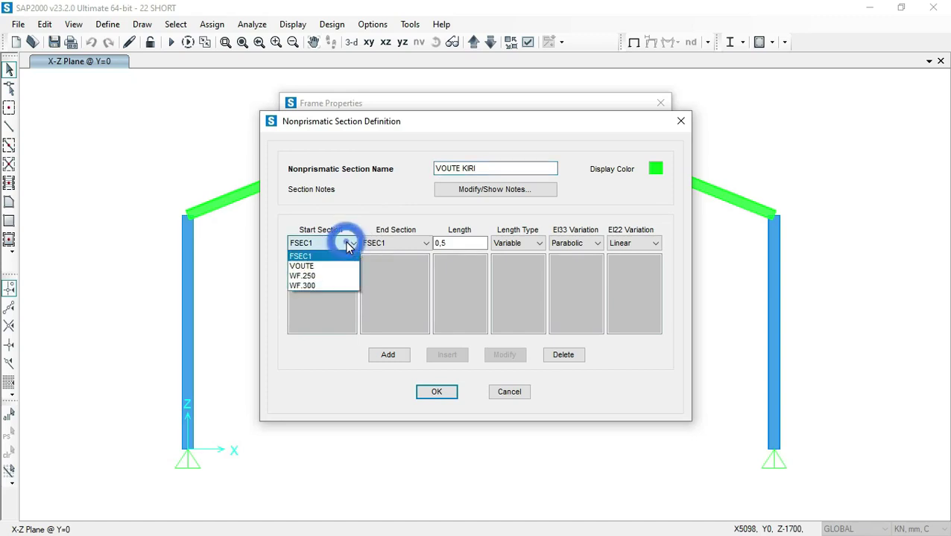
{"action": "left_click", "coordinate": [316, 266]}
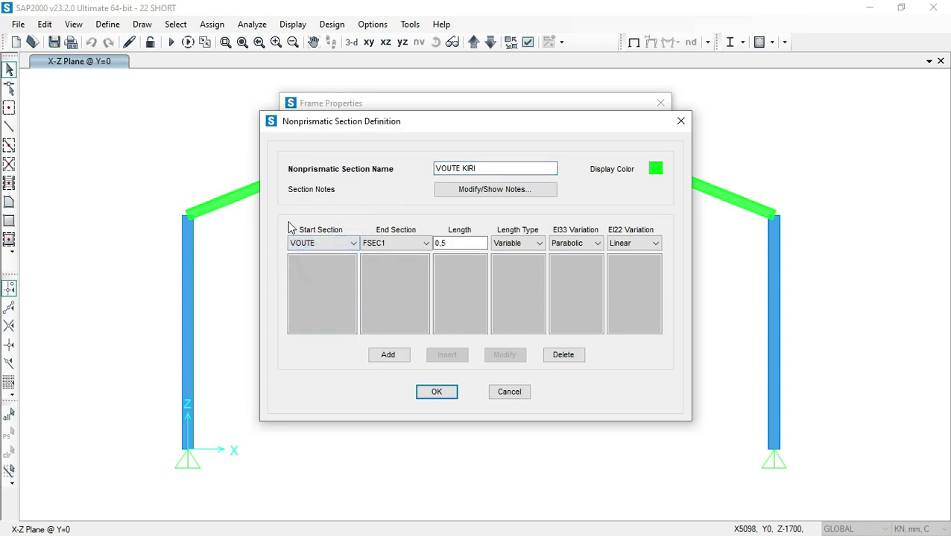
{"action": "left_click", "coordinate": [400, 244]}
{"action": "left_click", "coordinate": [393, 277]}
{"action": "double_click", "coordinate": [440, 242]}
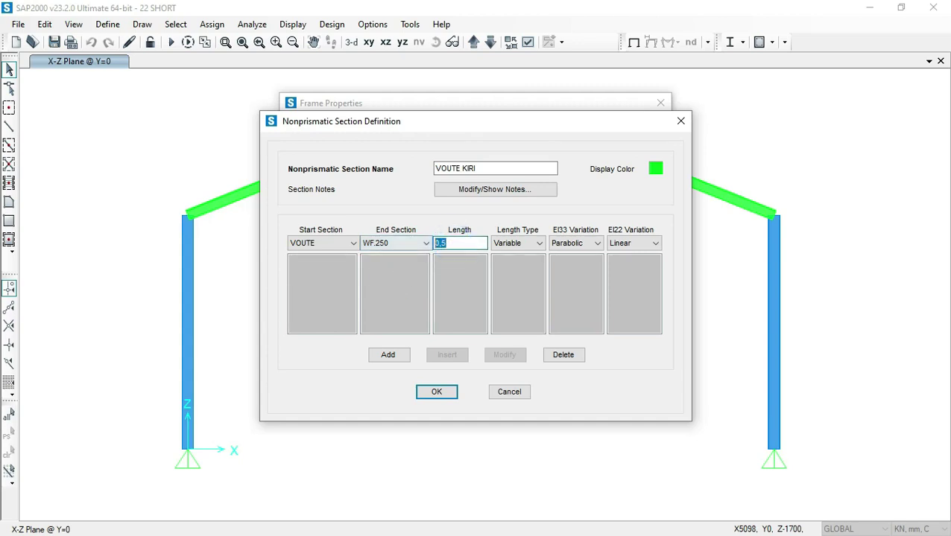
{"action": "key", "text": "super"}
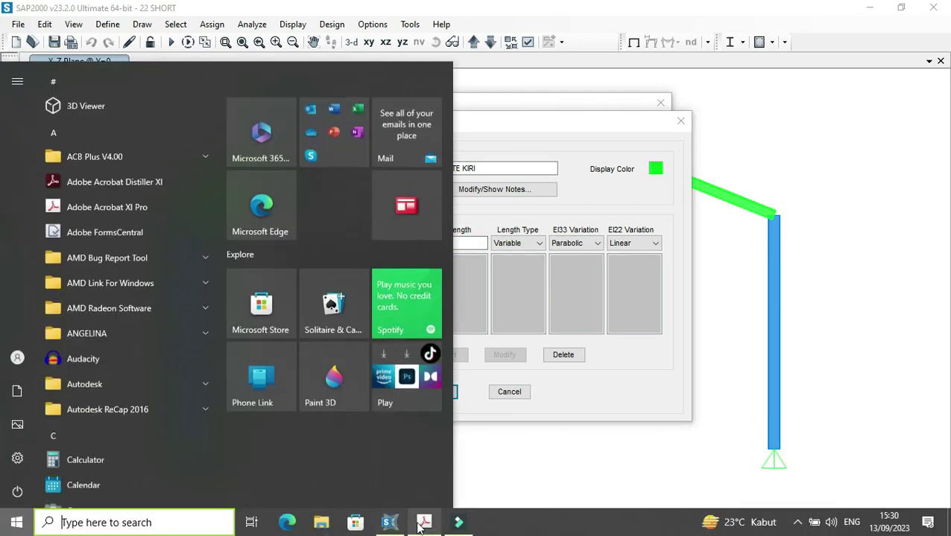
Read the 992 haunch length from the PDF detail and use it as the taper length
{"action": "left_click", "coordinate": [423, 526]}
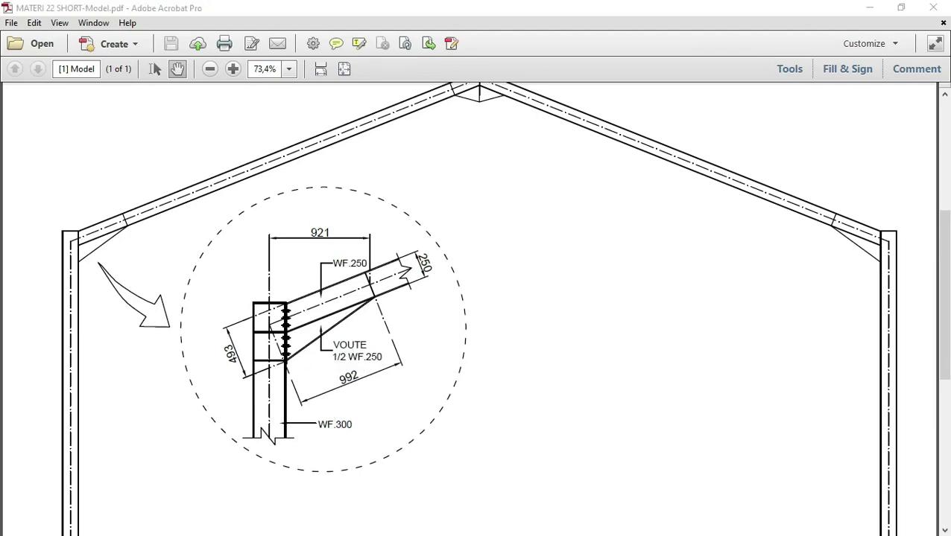
{"action": "key", "text": "super"}
{"action": "left_click", "coordinate": [393, 523]}
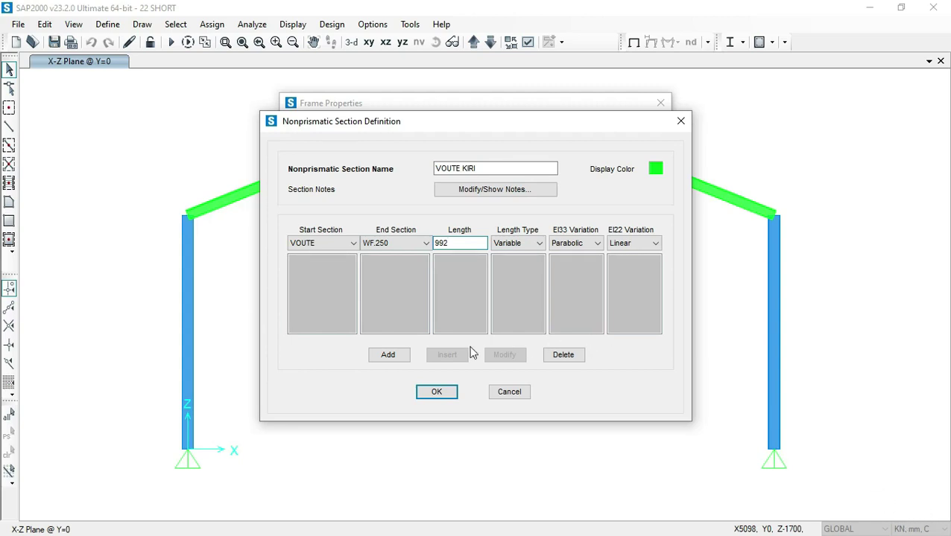
Save VOUTE KIRI with its VOUTE-to-WF.250 segment, then copy it as VOUTE KANAN
{"action": "left_click", "coordinate": [389, 355]}
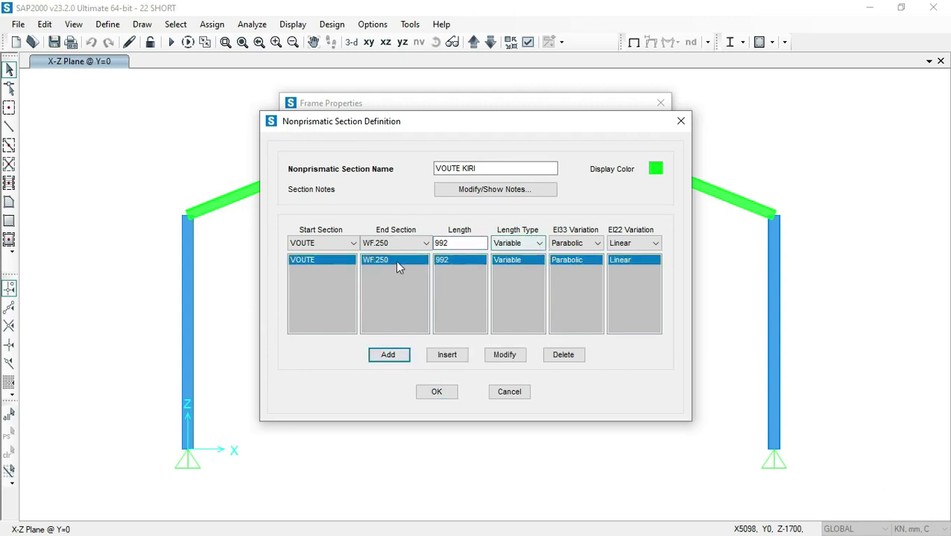
{"action": "left_click", "coordinate": [439, 396]}
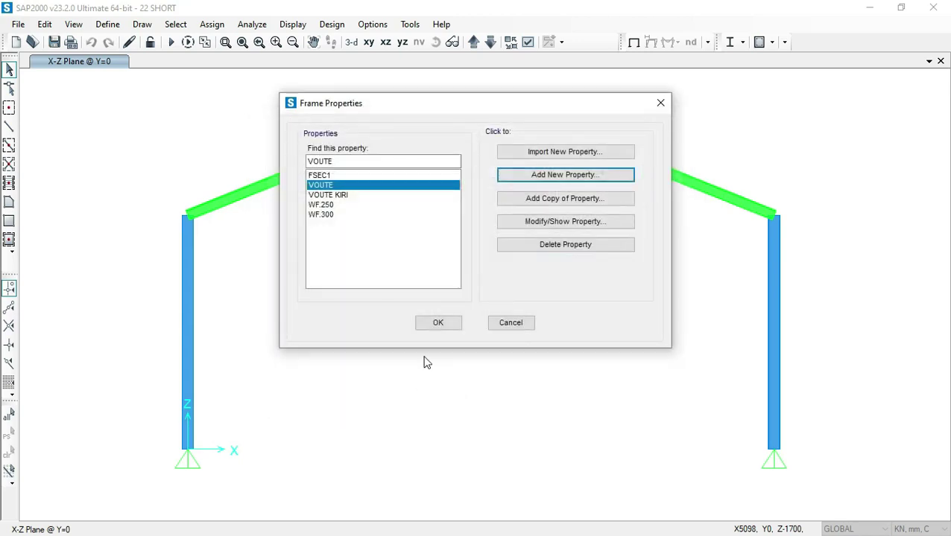
{"action": "left_click", "coordinate": [335, 196]}
{"action": "left_click", "coordinate": [561, 199]}
{"action": "left_click_drag", "start_coordinate": [492, 169], "coordinate": [470, 170]}
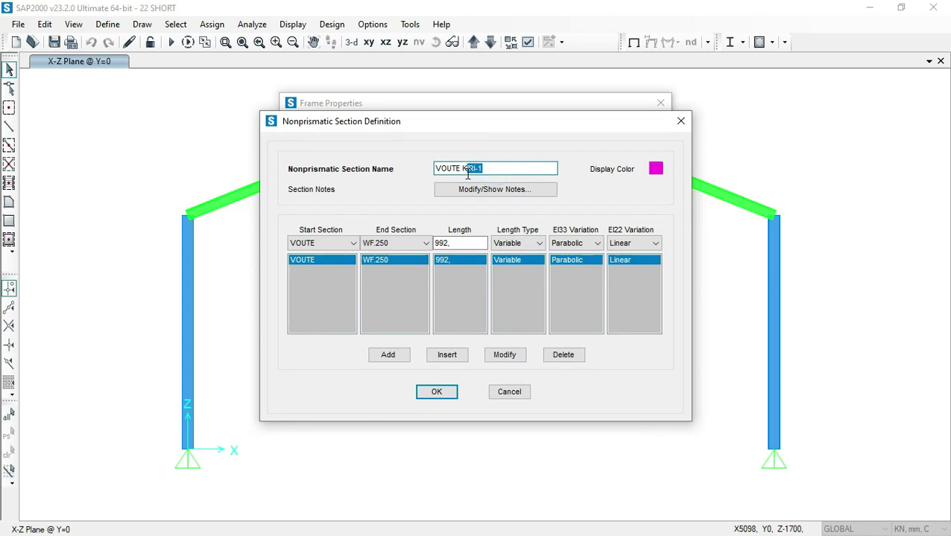
{"action": "type", "text": "NAN"}
Give VOUTE KANAN a green display colour and a WF.250-to-VOUTE taper
{"action": "left_click", "coordinate": [656, 170]}
{"action": "left_click", "coordinate": [447, 176]}
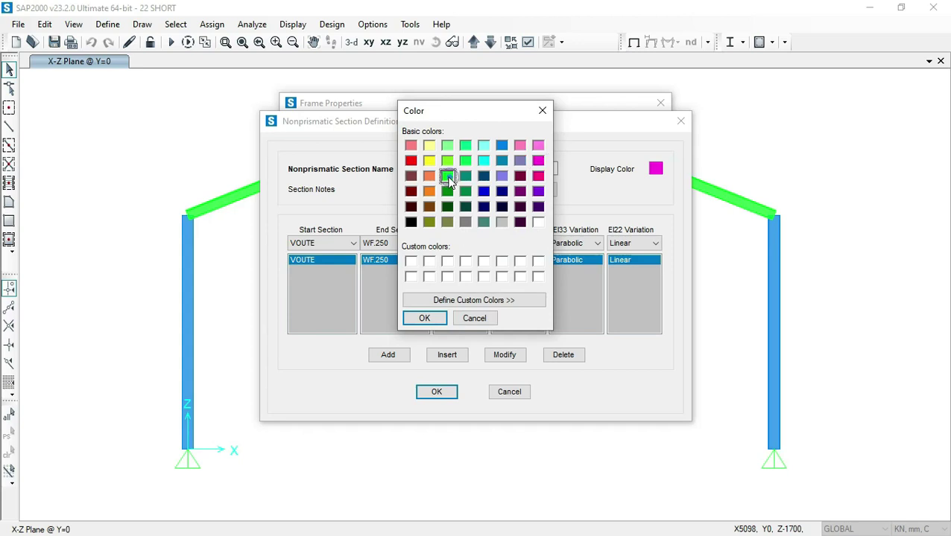
{"action": "left_click", "coordinate": [426, 318]}
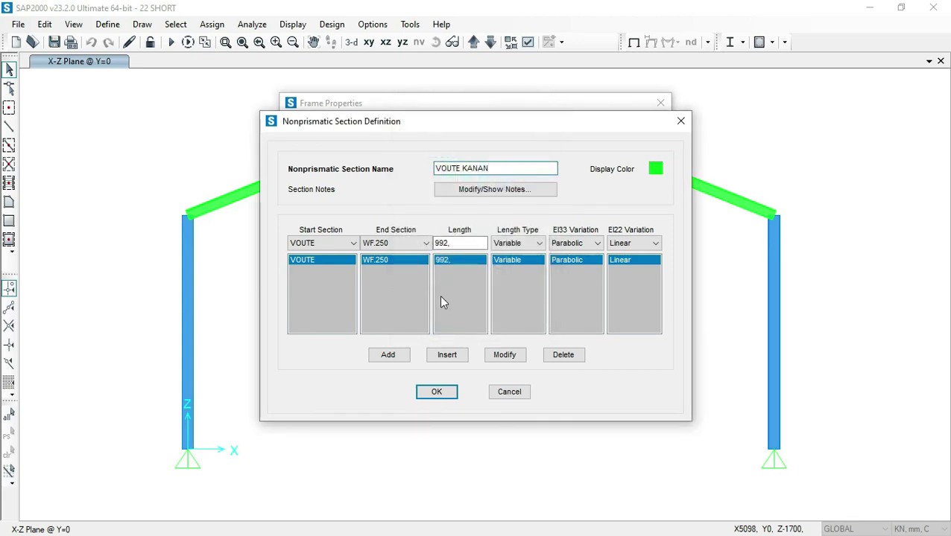
{"action": "left_click", "coordinate": [322, 246]}
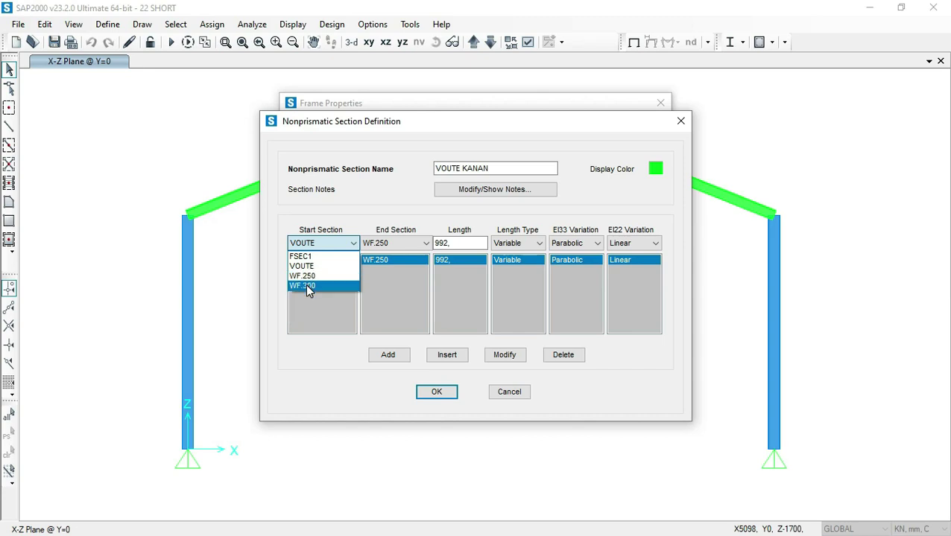
{"action": "left_click", "coordinate": [305, 275]}
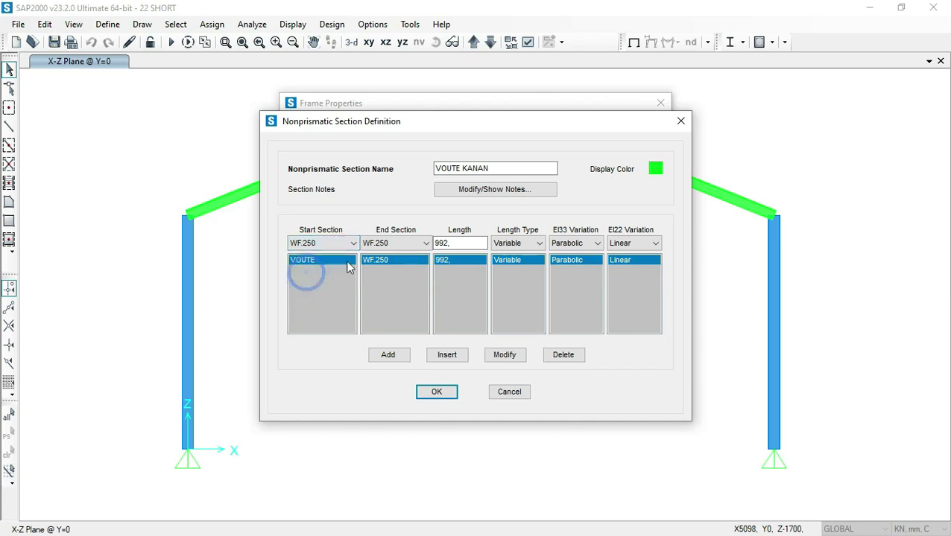
{"action": "left_click", "coordinate": [400, 251]}
{"action": "left_click", "coordinate": [397, 263]}
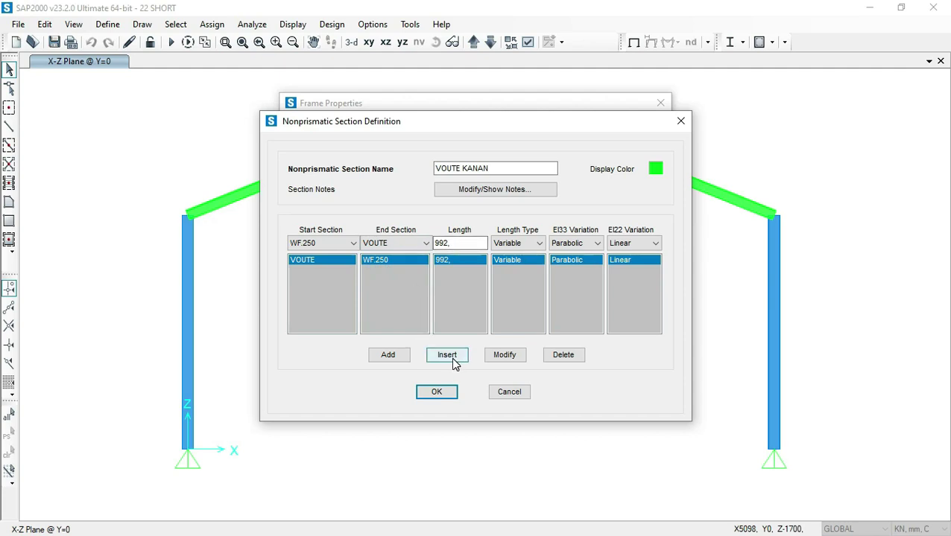
{"action": "left_click", "coordinate": [504, 357]}
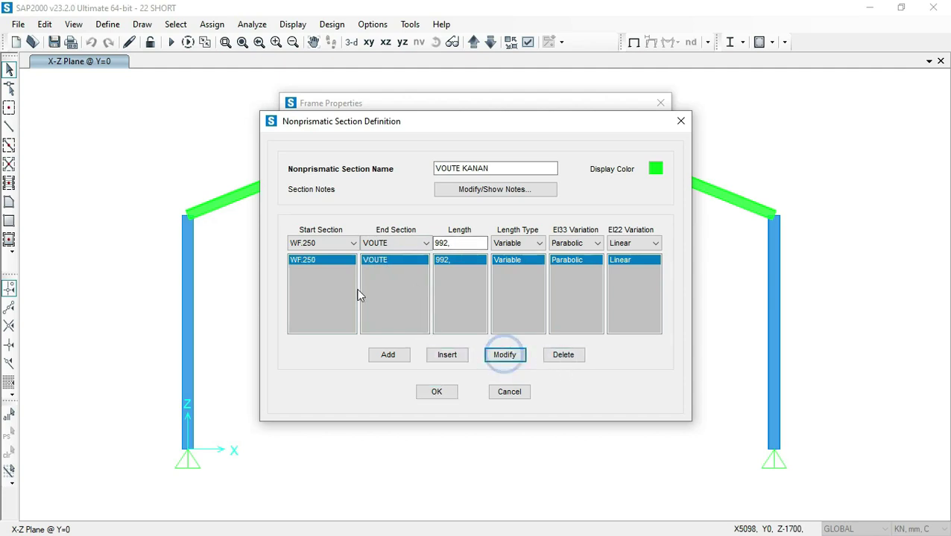
{"action": "left_click", "coordinate": [436, 393]}
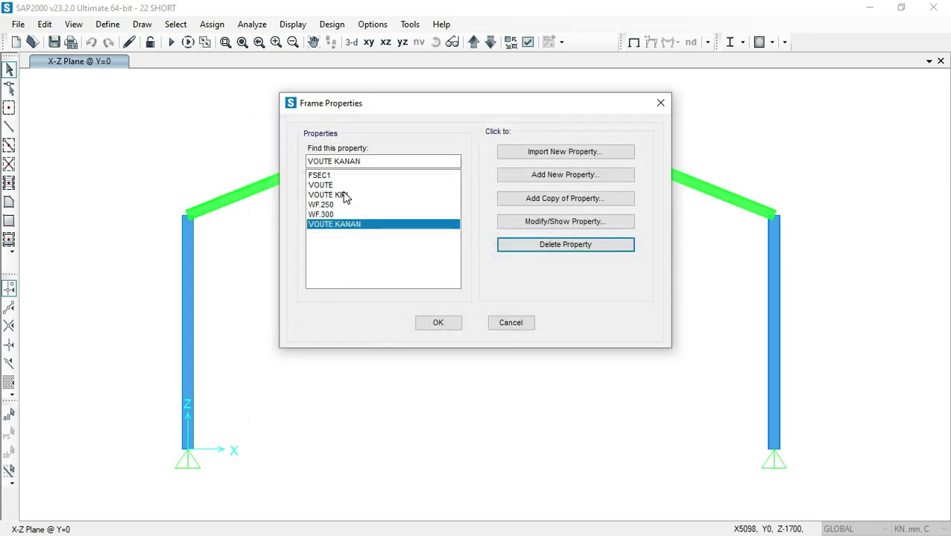
Check the VOUTE KIRI definition unchanged and close the frame properties
{"action": "left_click", "coordinate": [334, 195]}
{"action": "left_click", "coordinate": [526, 220]}
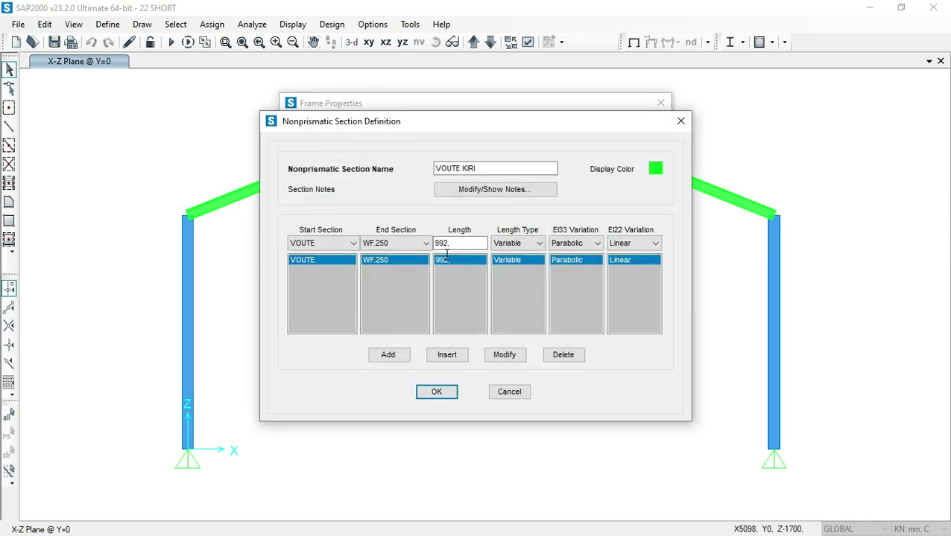
{"action": "left_click", "coordinate": [436, 393]}
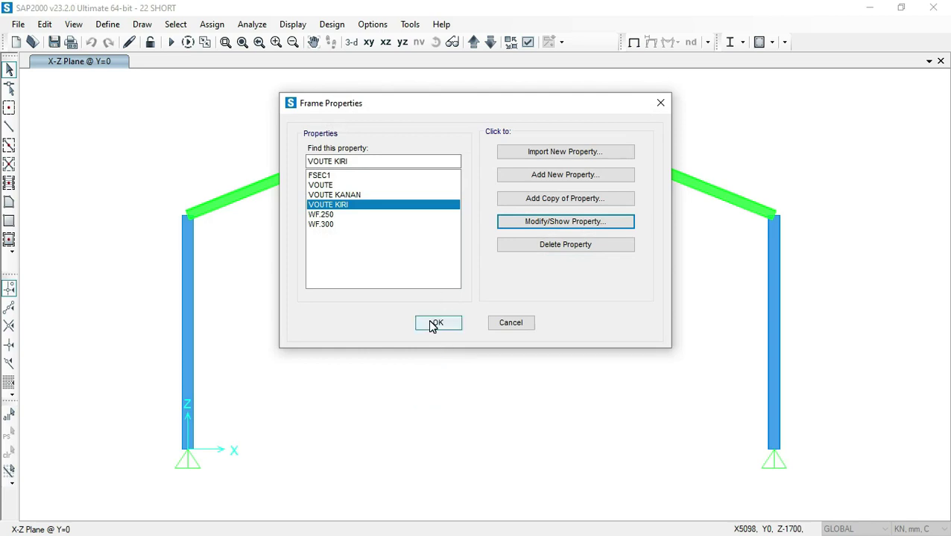
{"action": "left_click", "coordinate": [432, 325]}
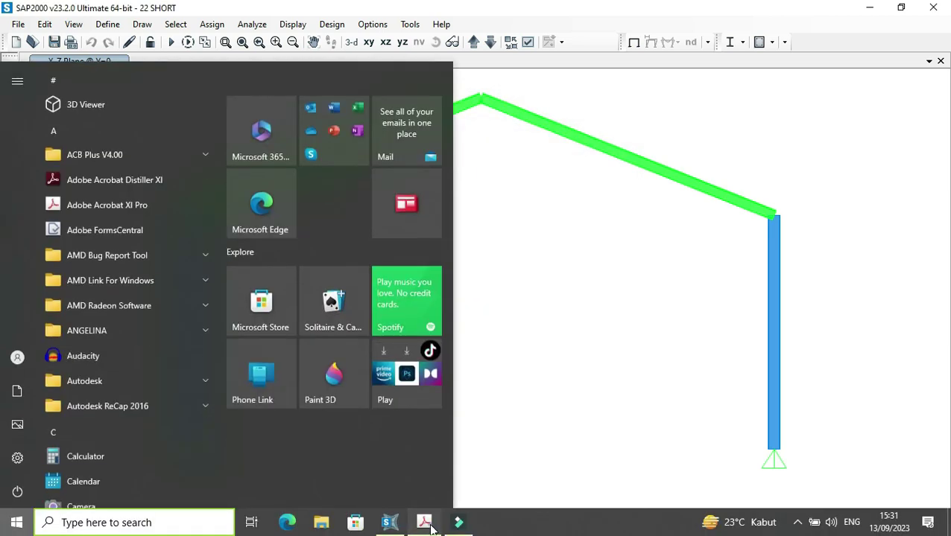
{"action": "left_click", "coordinate": [424, 531]}
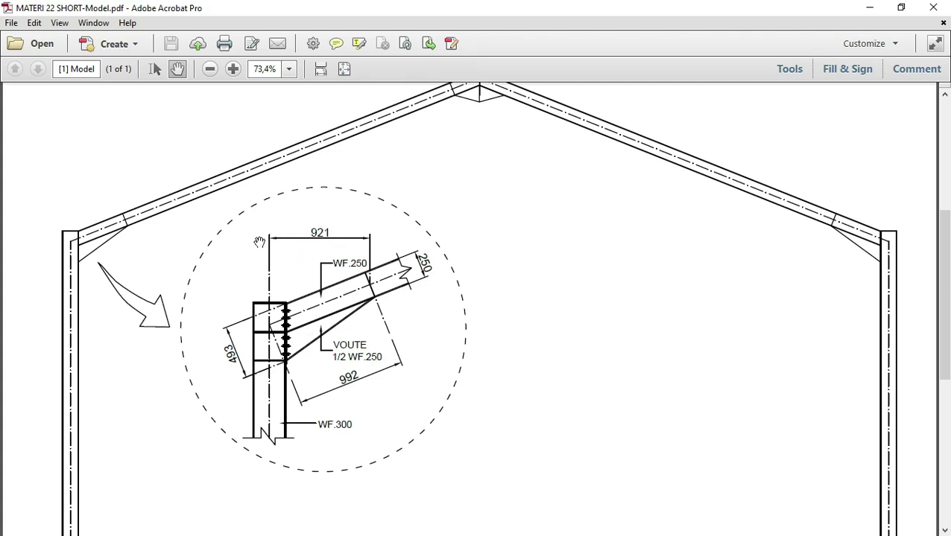
{"action": "key", "text": "super"}
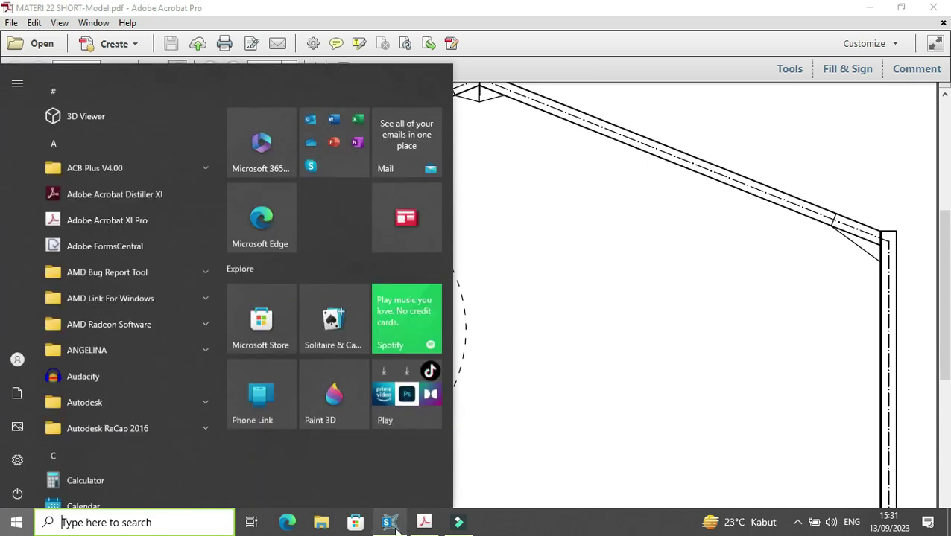
{"action": "left_click", "coordinate": [392, 523]}
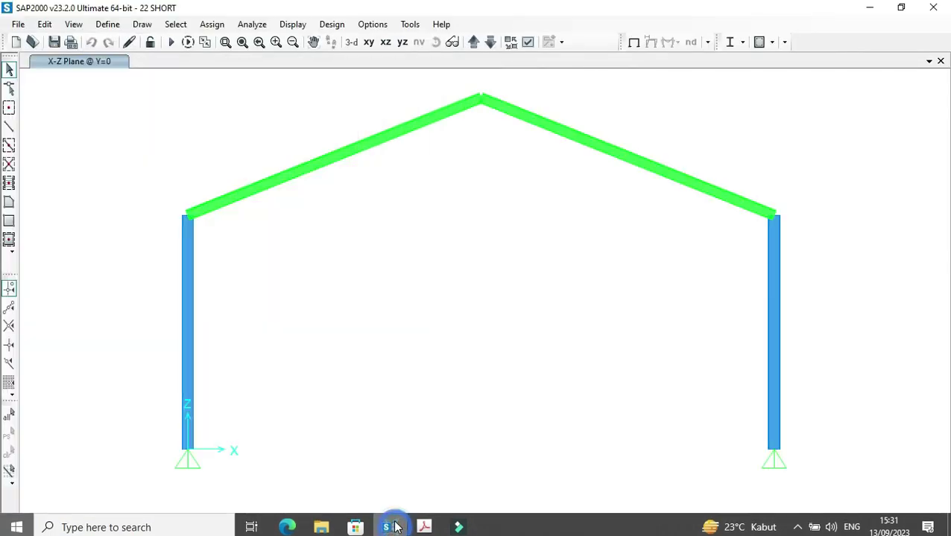
Switch the view type back to Standard lines and select the left WF.300 column
{"action": "left_click", "coordinate": [528, 43]}
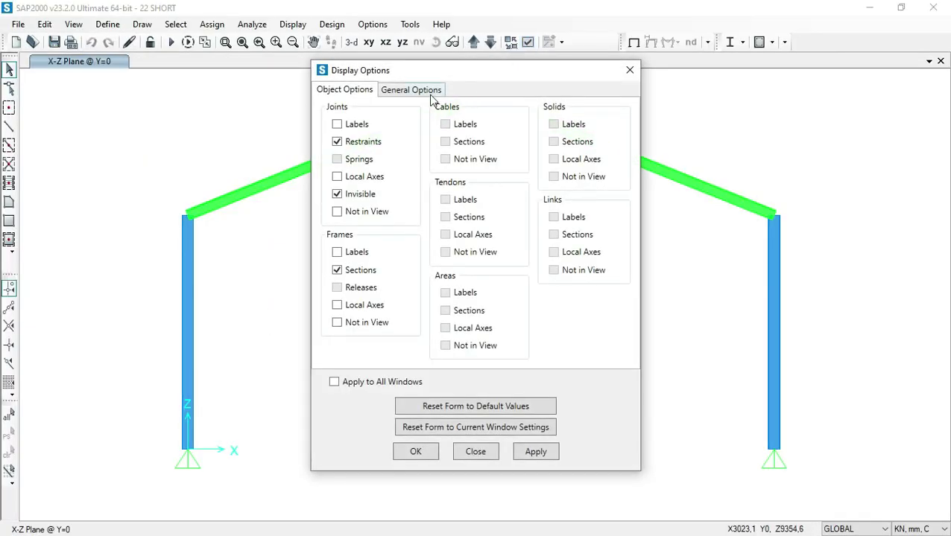
{"action": "left_click", "coordinate": [431, 98]}
{"action": "left_click", "coordinate": [525, 124]}
{"action": "left_click", "coordinate": [415, 452]}
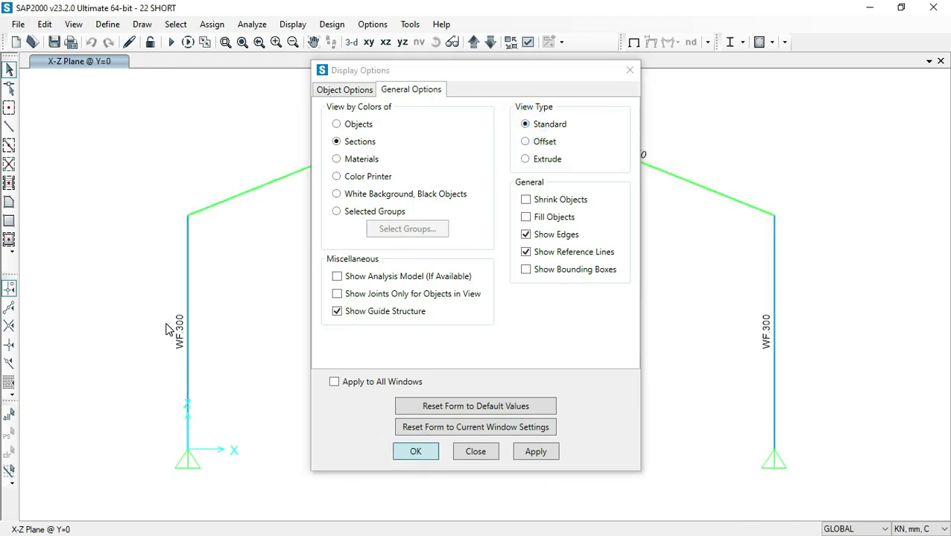
{"action": "left_click_drag", "start_coordinate": [235, 253], "coordinate": [183, 228]}
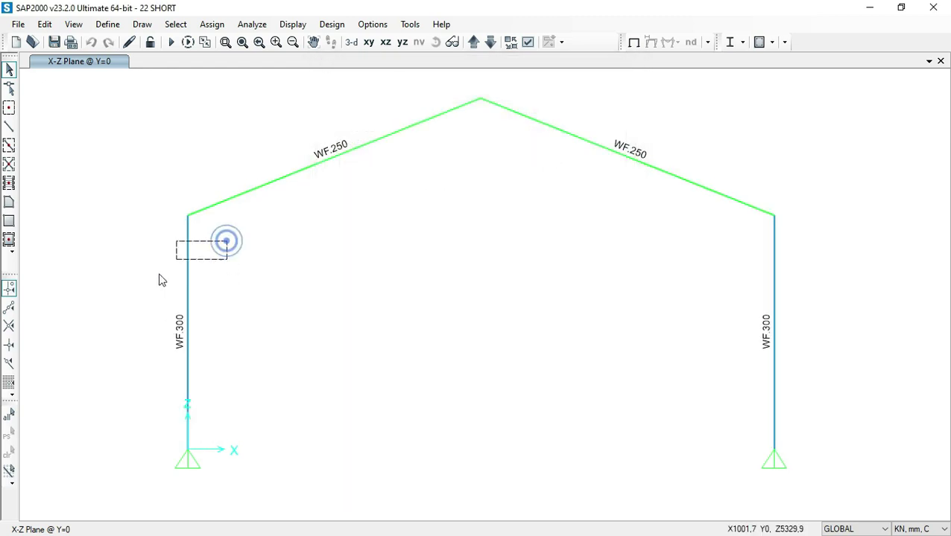
Replicate the left WF.300 column 921 mm to the right
{"action": "left_click", "coordinate": [45, 24]}
{"action": "left_click", "coordinate": [68, 197]}
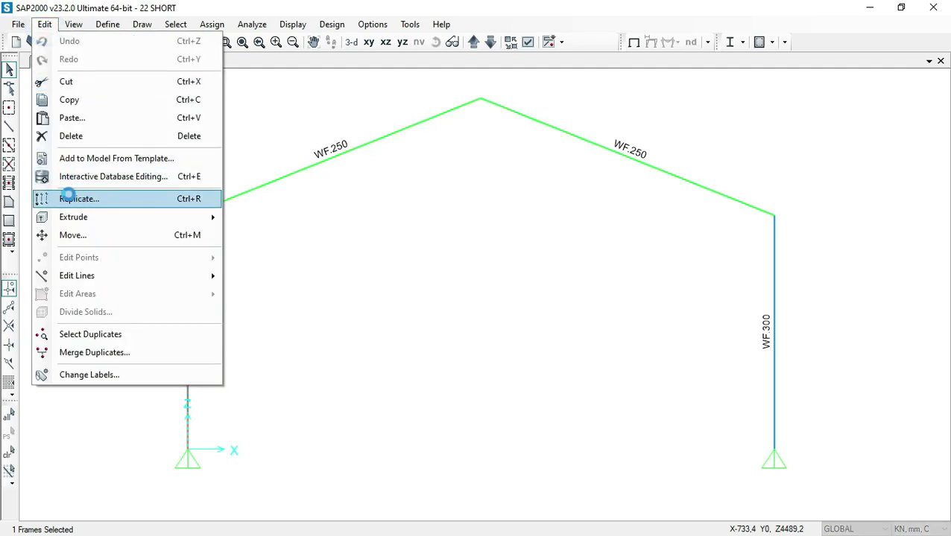
{"action": "left_click", "coordinate": [388, 174]}
{"action": "left_click_drag", "start_coordinate": [388, 174], "coordinate": [365, 181]}
{"action": "type", "text": "921"}
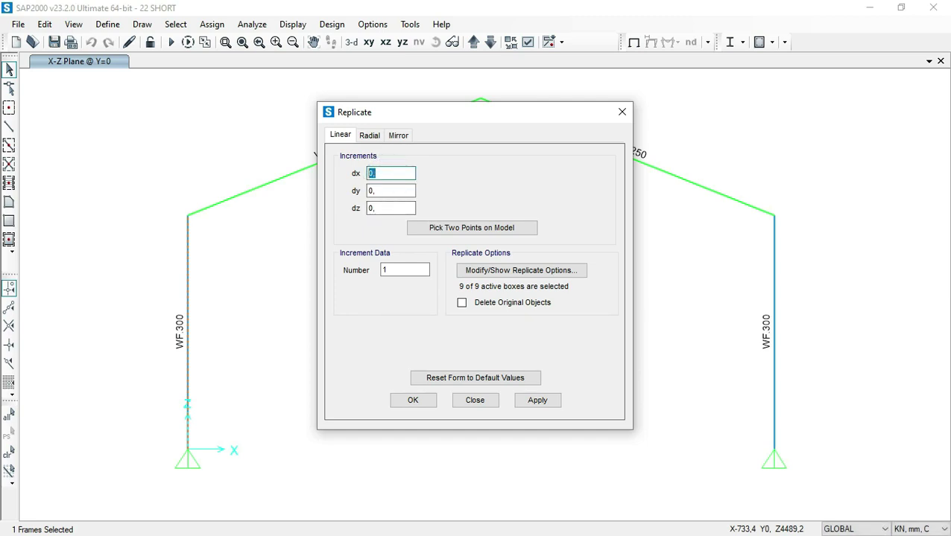
{"action": "left_click", "coordinate": [536, 401]}
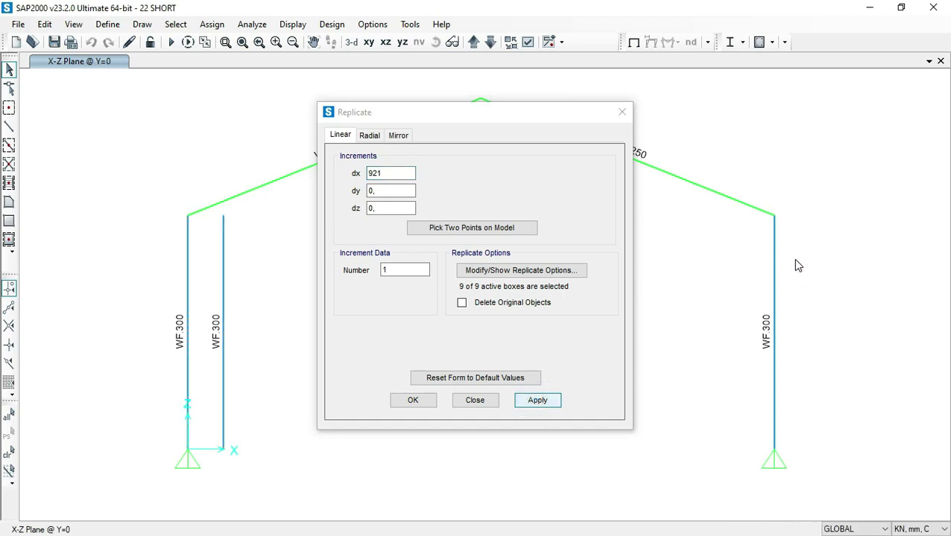
Replicate the right WF.300 column 921 mm to the left (dx -921)
{"action": "left_click_drag", "start_coordinate": [769, 278], "coordinate": [758, 287]}
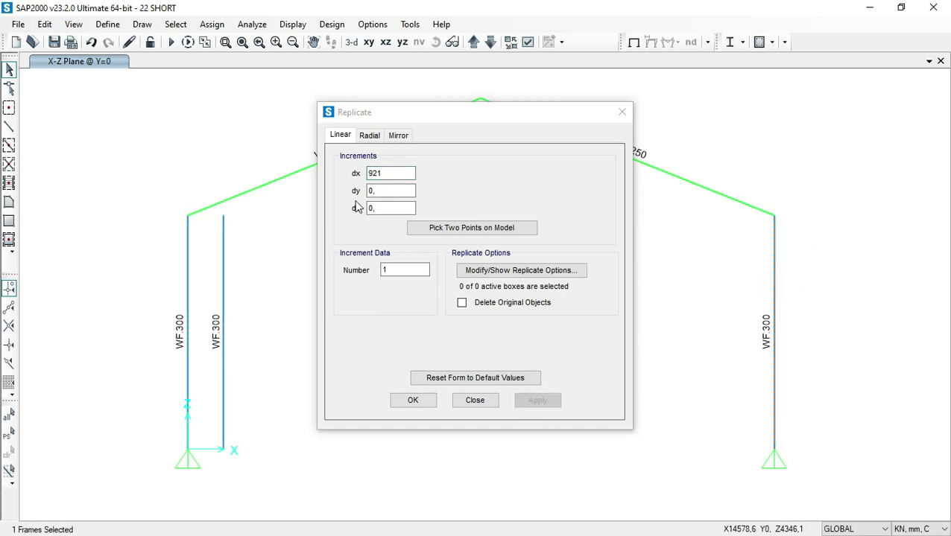
{"action": "left_click", "coordinate": [375, 176]}
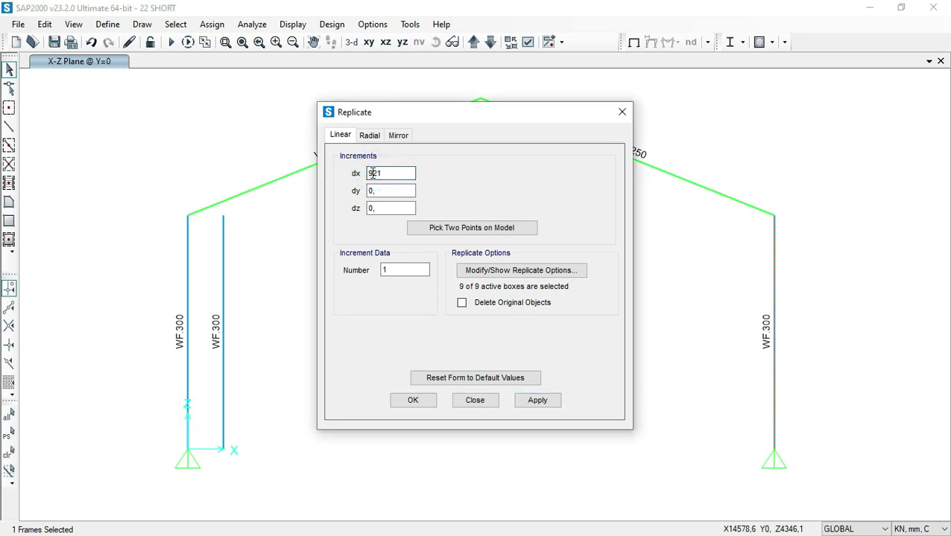
{"action": "type", "text": "-"}
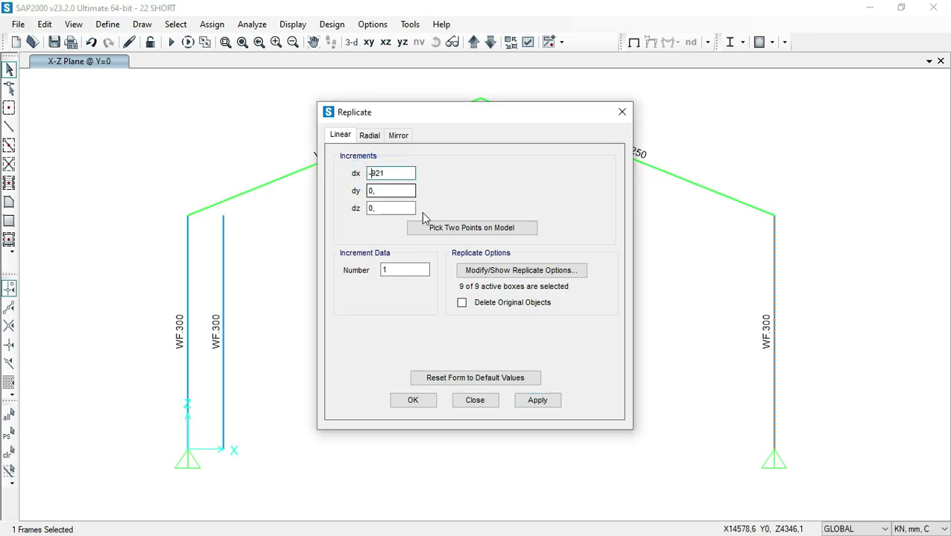
{"action": "left_click", "coordinate": [538, 400]}
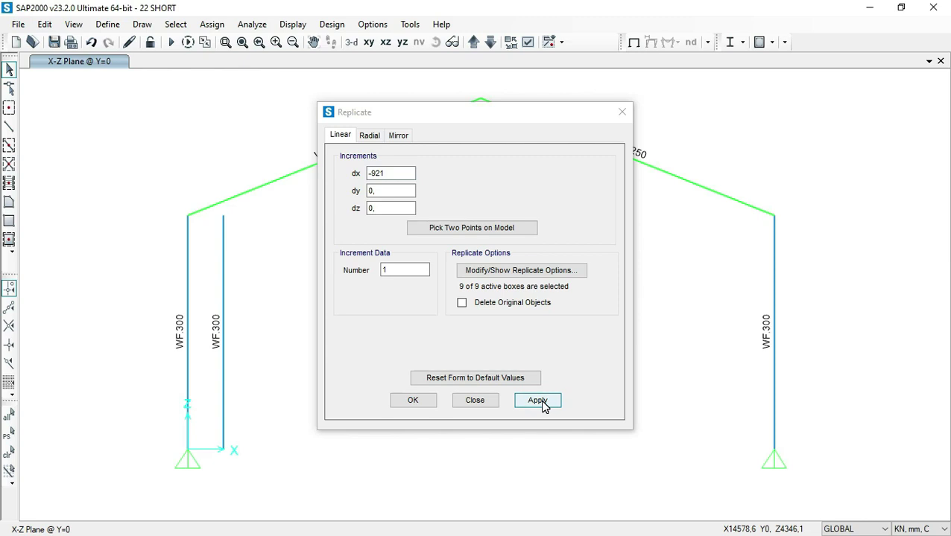
{"action": "left_click", "coordinate": [415, 401]}
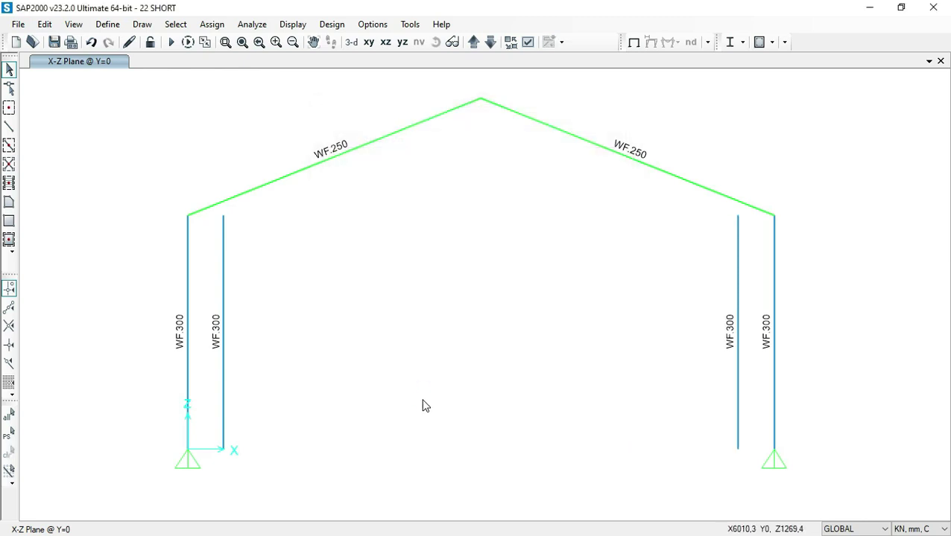
{"action": "left_click_drag", "start_coordinate": [742, 245], "coordinate": [221, 215]}
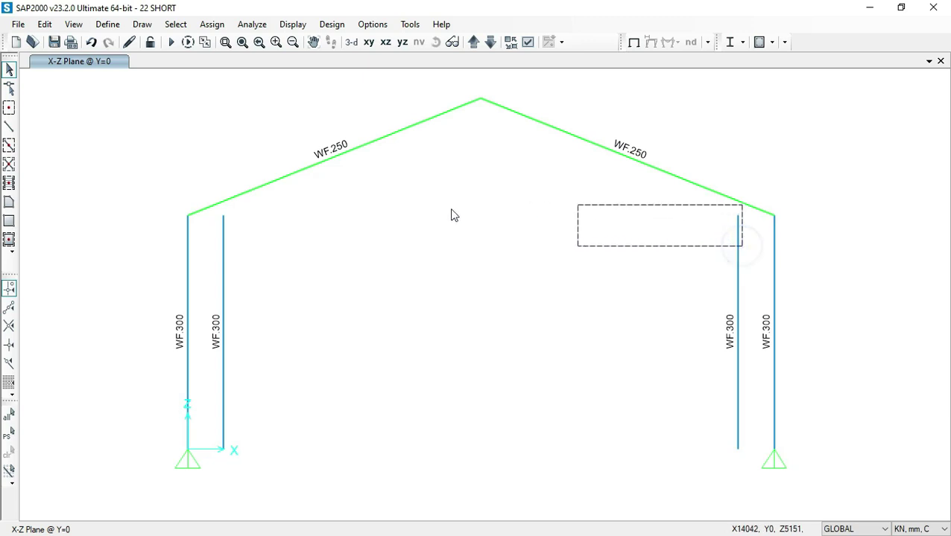
Extend the two inner helper columns up to the WF.250 rafters
{"action": "left_click", "coordinate": [277, 198]}
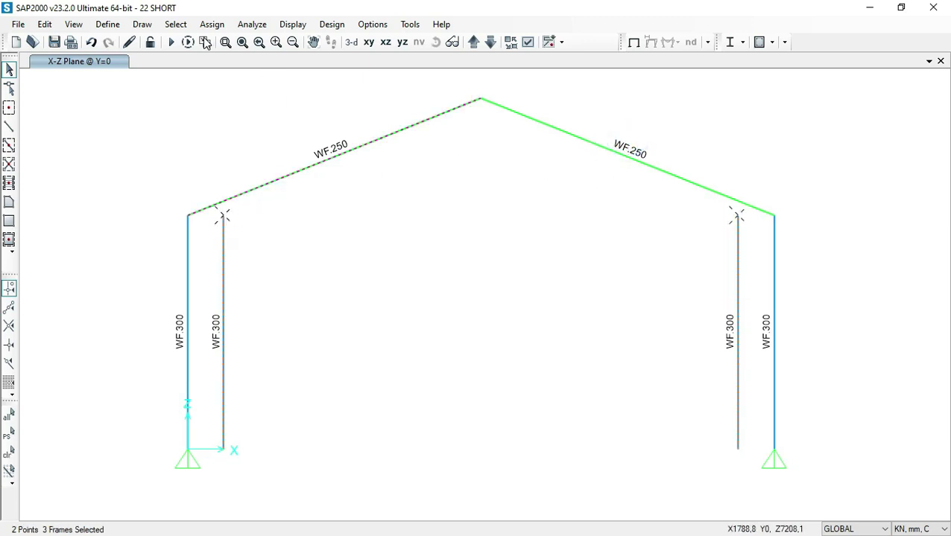
{"action": "left_click", "coordinate": [46, 24]}
{"action": "mouse_move", "coordinate": [76, 276]}
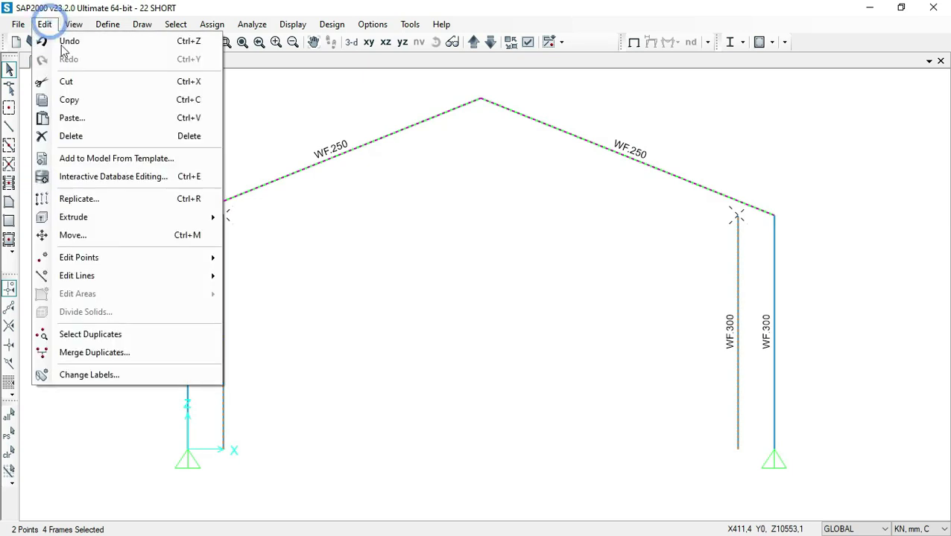
{"action": "left_click", "coordinate": [266, 312]}
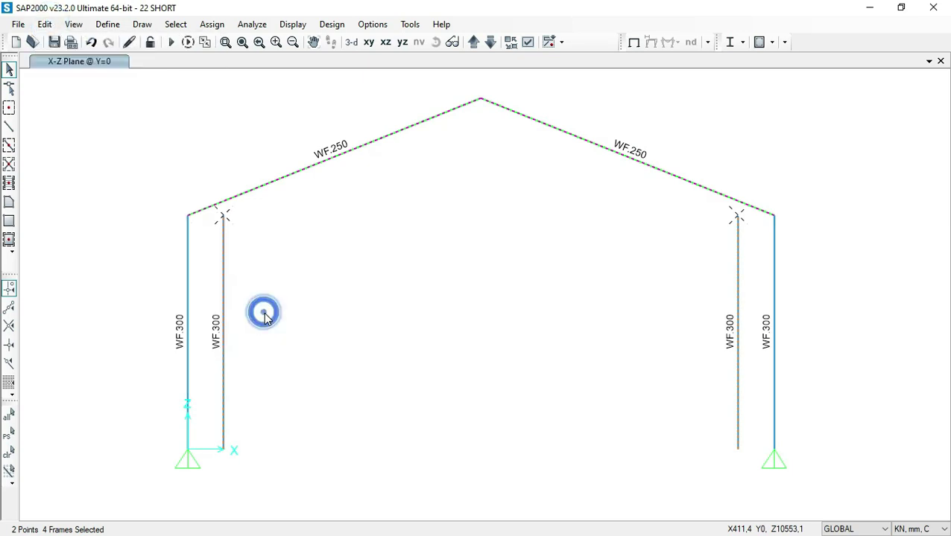
{"action": "left_click", "coordinate": [415, 304]}
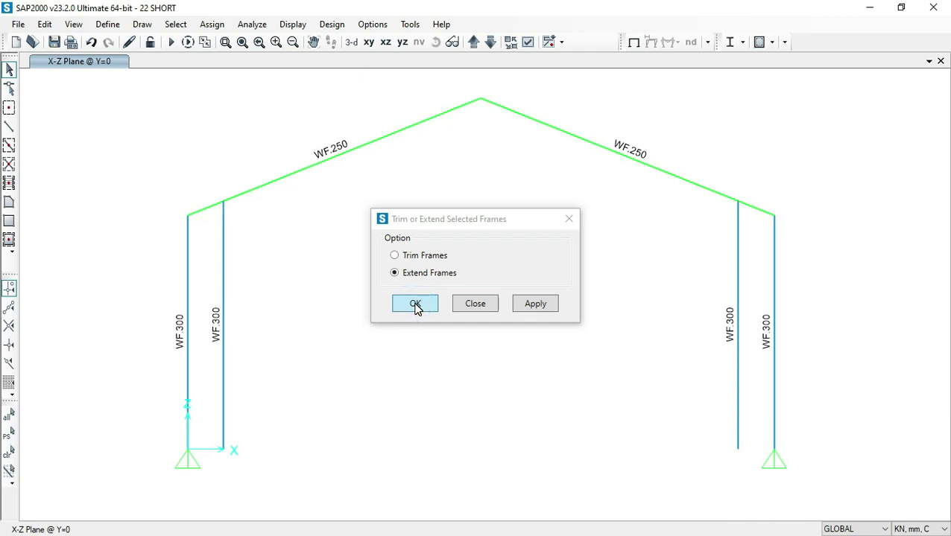
{"action": "left_click", "coordinate": [415, 306]}
Break both rafters at the inner column joints and delete the two helper columns
{"action": "left_click_drag", "start_coordinate": [755, 152], "coordinate": [214, 202]}
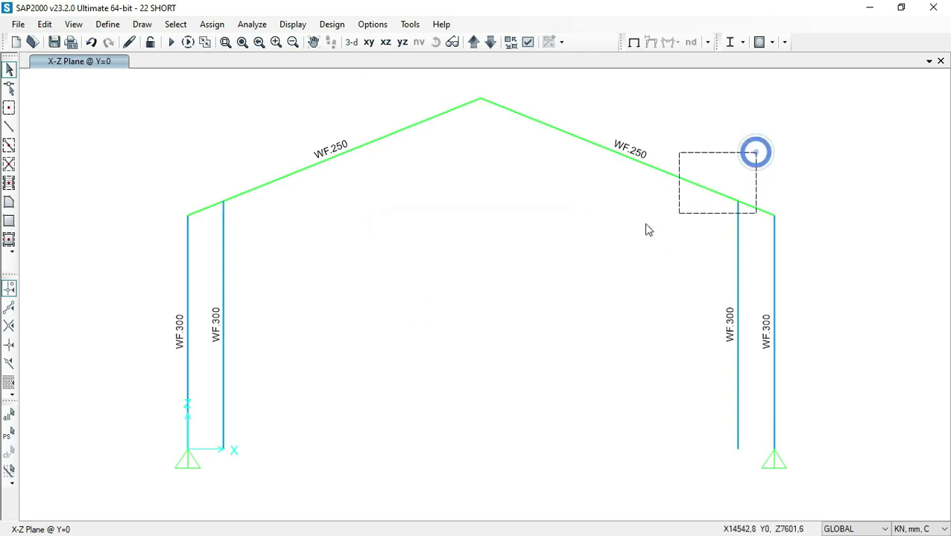
{"action": "left_click", "coordinate": [44, 25]}
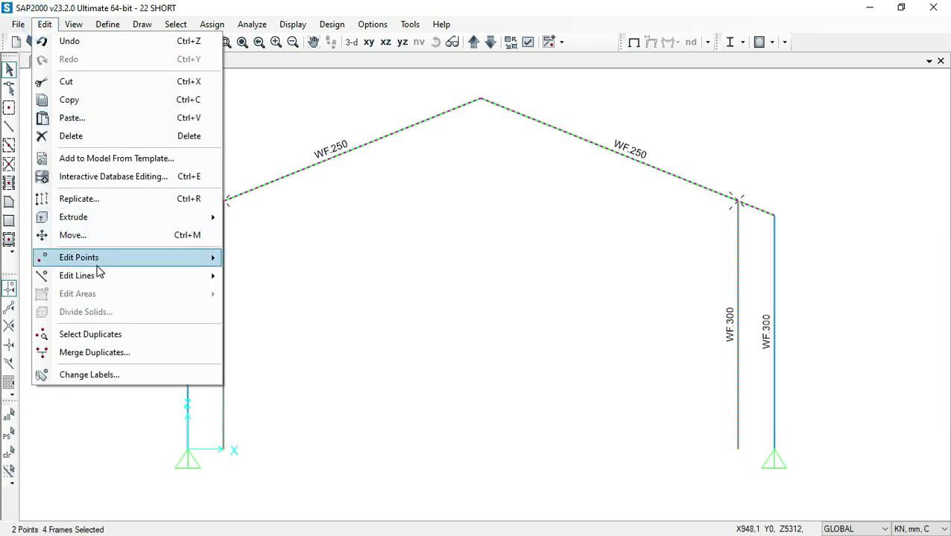
{"action": "mouse_move", "coordinate": [78, 276]}
{"action": "left_click", "coordinate": [246, 277]}
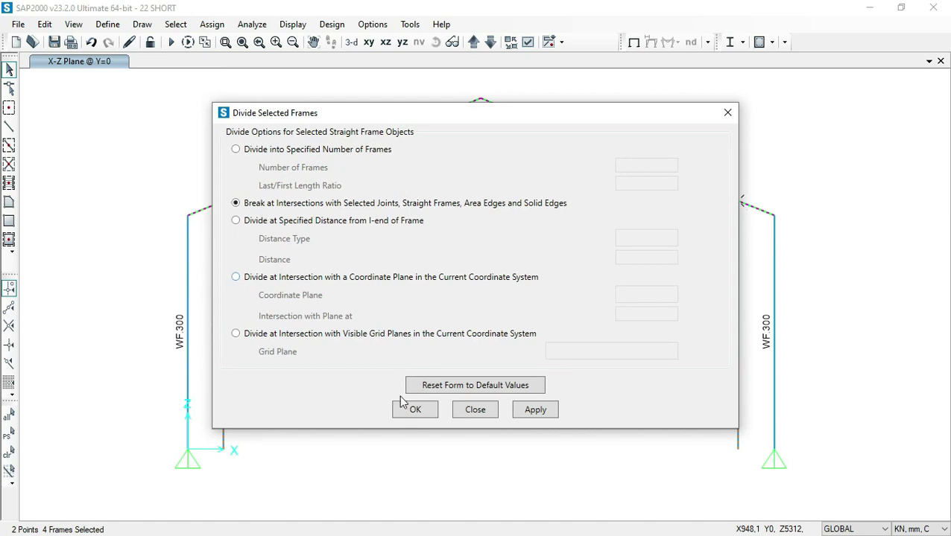
{"action": "left_click", "coordinate": [415, 412]}
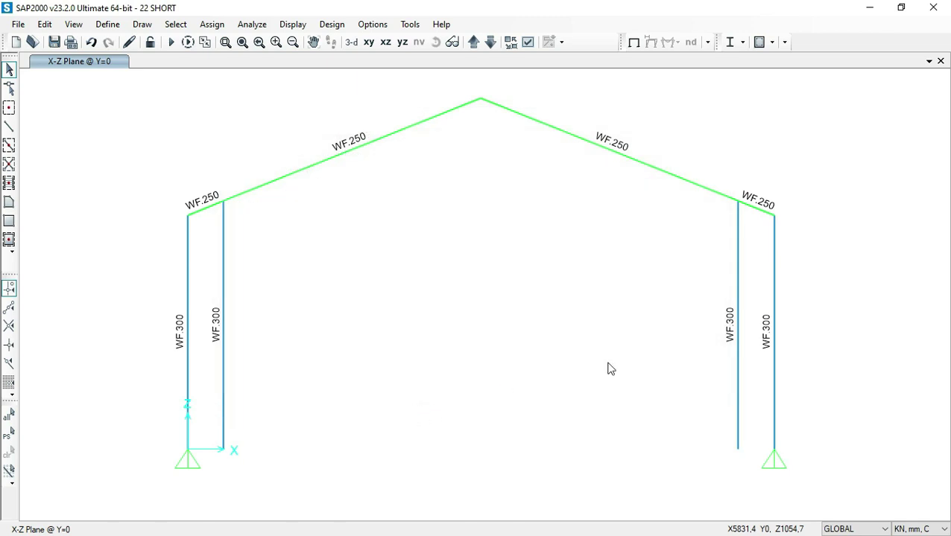
{"action": "mouse_move", "coordinate": [753, 283]}
{"action": "left_mouse_down"}
{"action": "mouse_move", "coordinate": [364, 330]}
{"action": "mouse_move", "coordinate": [219, 329]}
{"action": "left_mouse_up"}
{"action": "key", "text": "ctrl+k"}
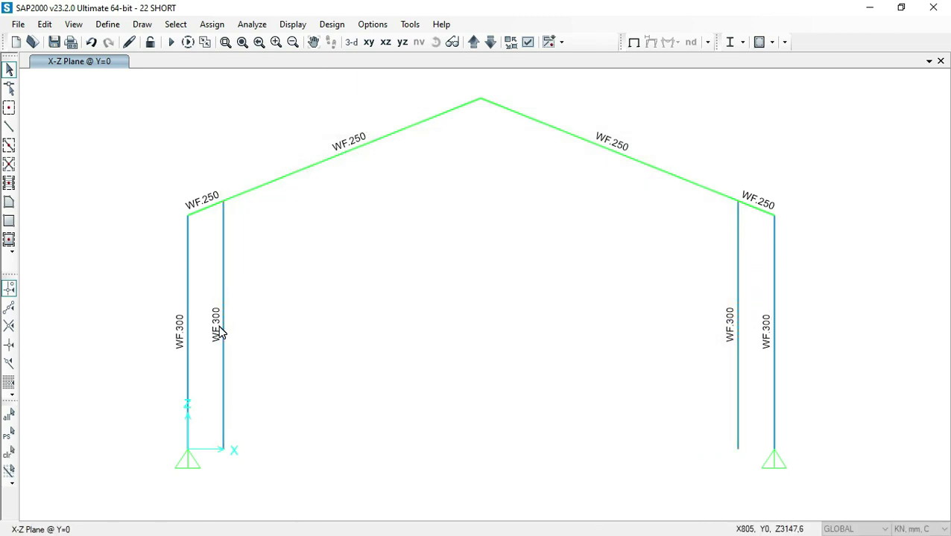
{"action": "key", "text": "Delete"}
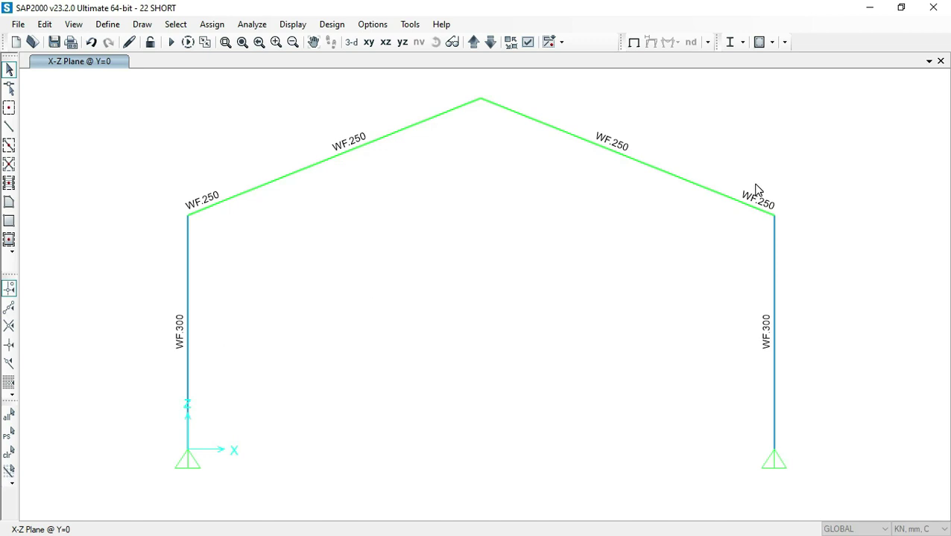
Assign the VOUTE KIRI frame section to the short left eave rafter segment
{"action": "left_click_drag", "start_coordinate": [757, 200], "coordinate": [736, 150]}
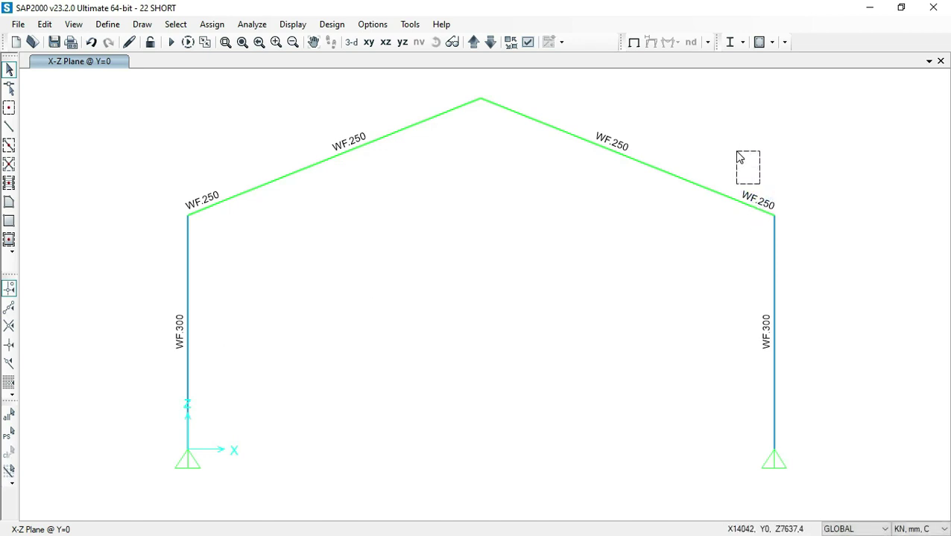
{"action": "left_click_drag", "start_coordinate": [220, 188], "coordinate": [206, 228]}
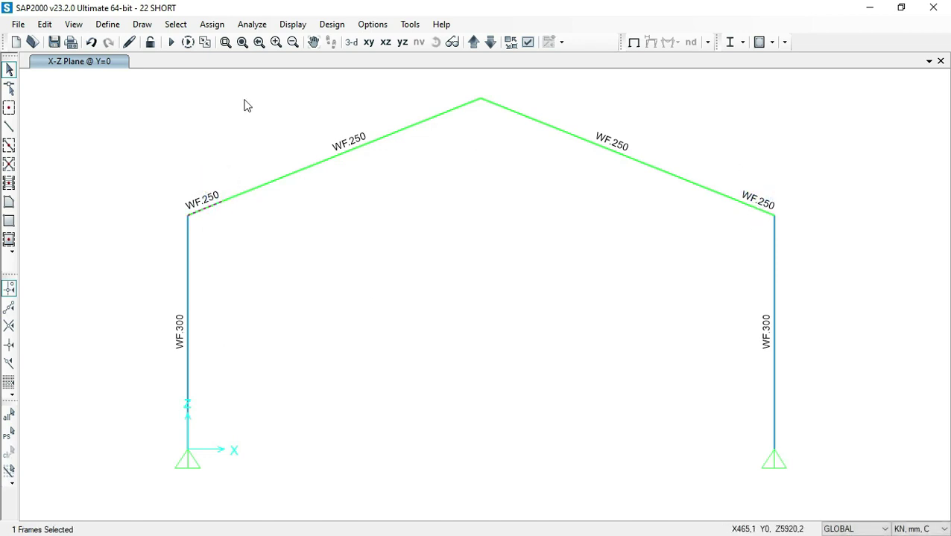
{"action": "left_click", "coordinate": [212, 25]}
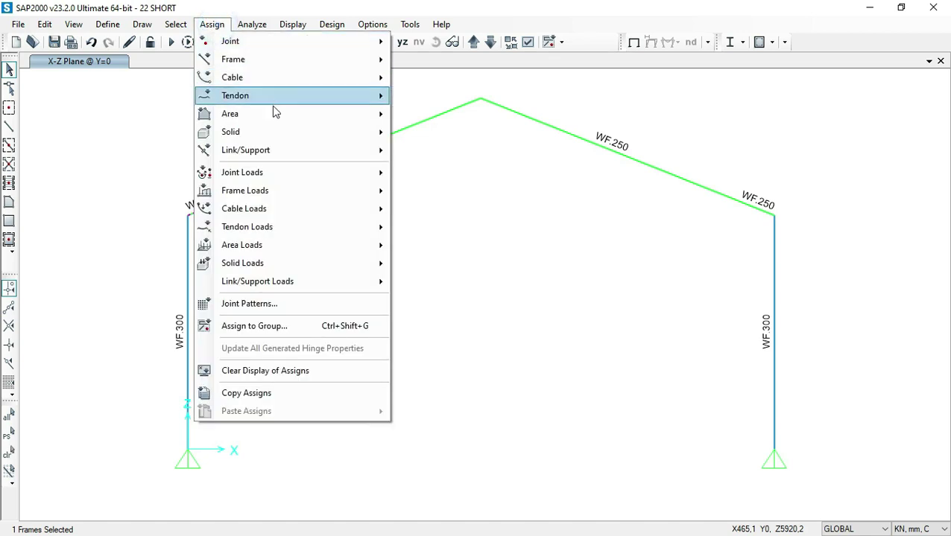
{"action": "left_click", "coordinate": [431, 61]}
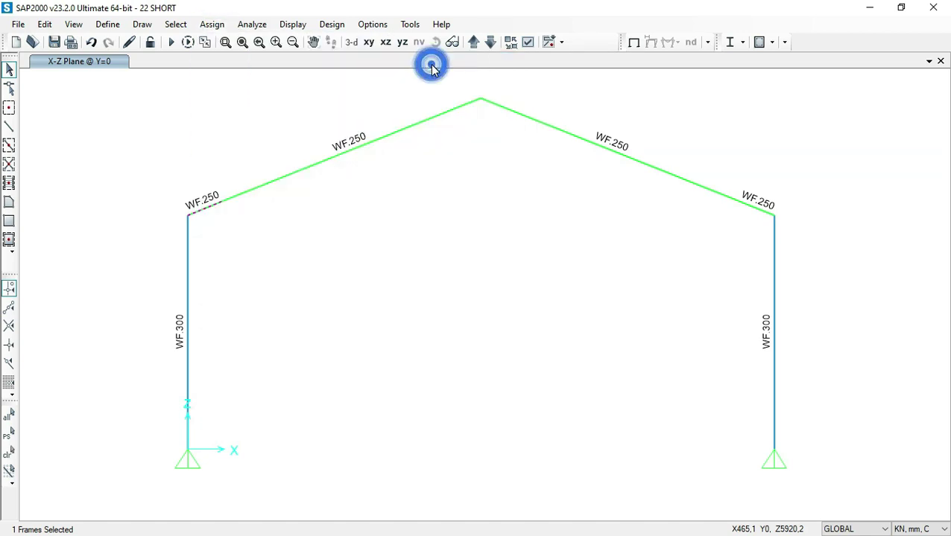
{"action": "left_click", "coordinate": [421, 203]}
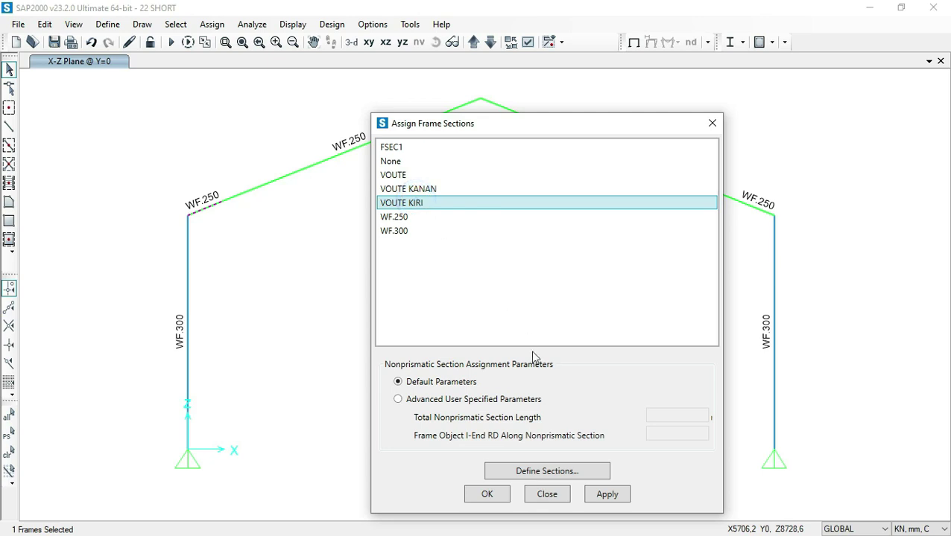
{"action": "left_click", "coordinate": [605, 497]}
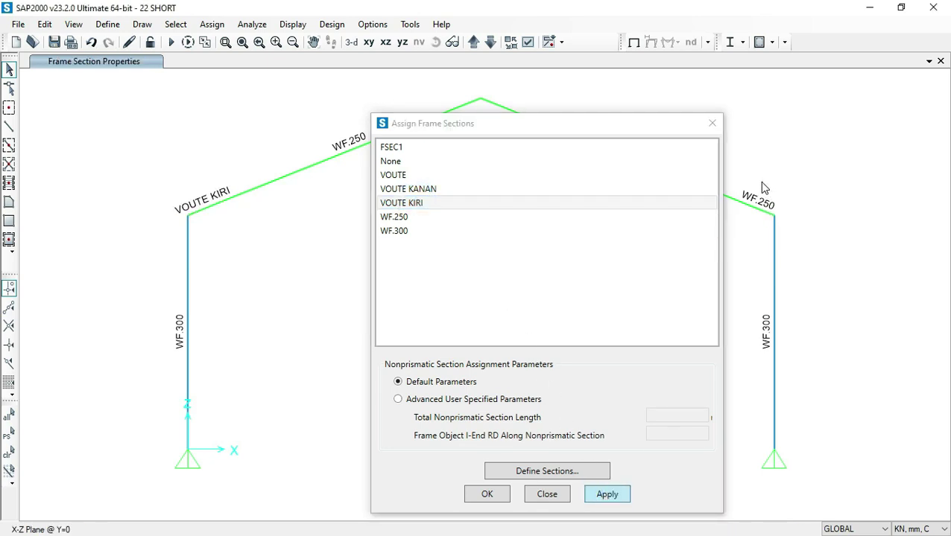
Assign the VOUTE KANAN frame section to the short right eave rafter segment
{"action": "left_click_drag", "start_coordinate": [763, 188], "coordinate": [748, 228]}
{"action": "left_click", "coordinate": [434, 190]}
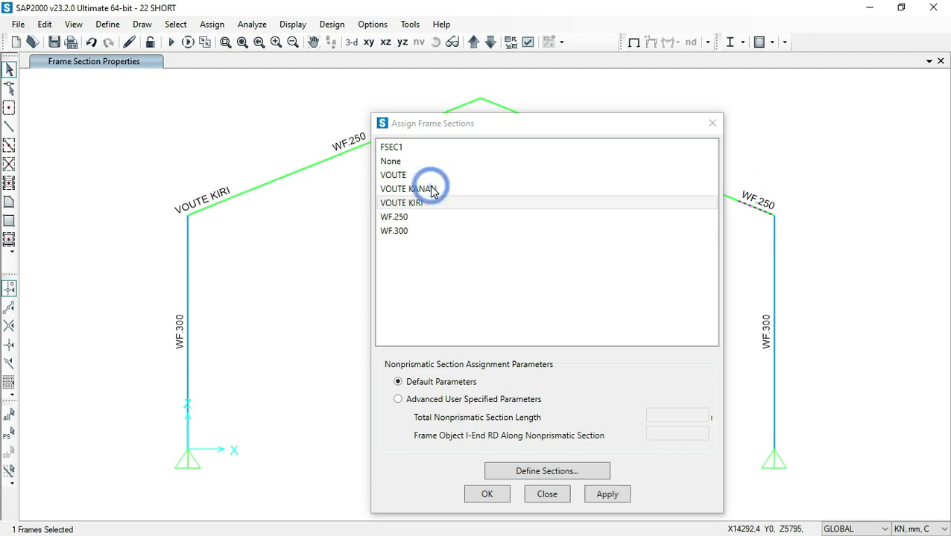
{"action": "left_click", "coordinate": [608, 501]}
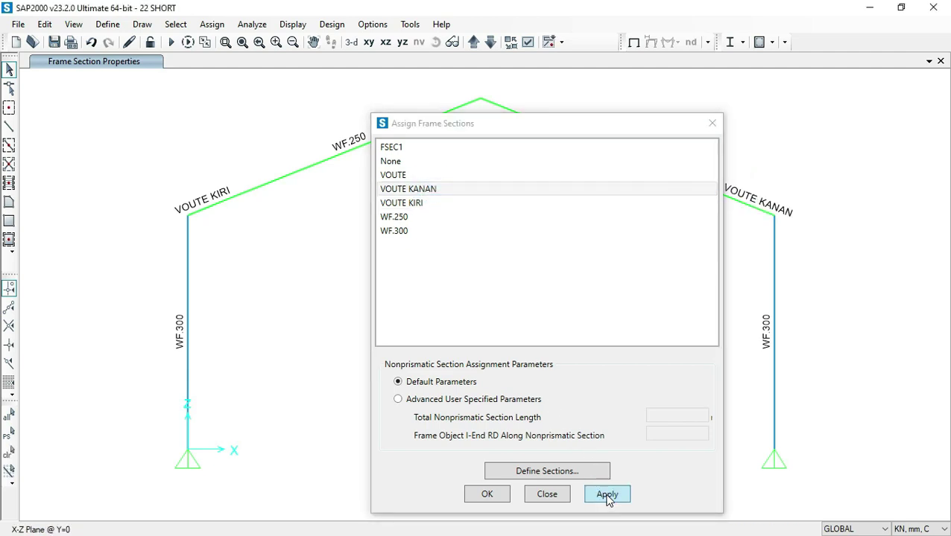
{"action": "left_click", "coordinate": [488, 498]}
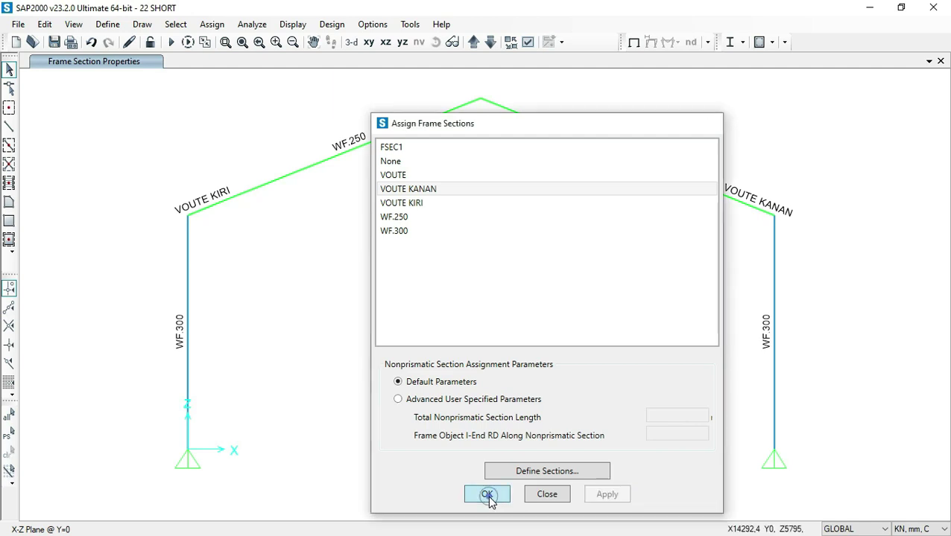
{"action": "left_click", "coordinate": [527, 42]}
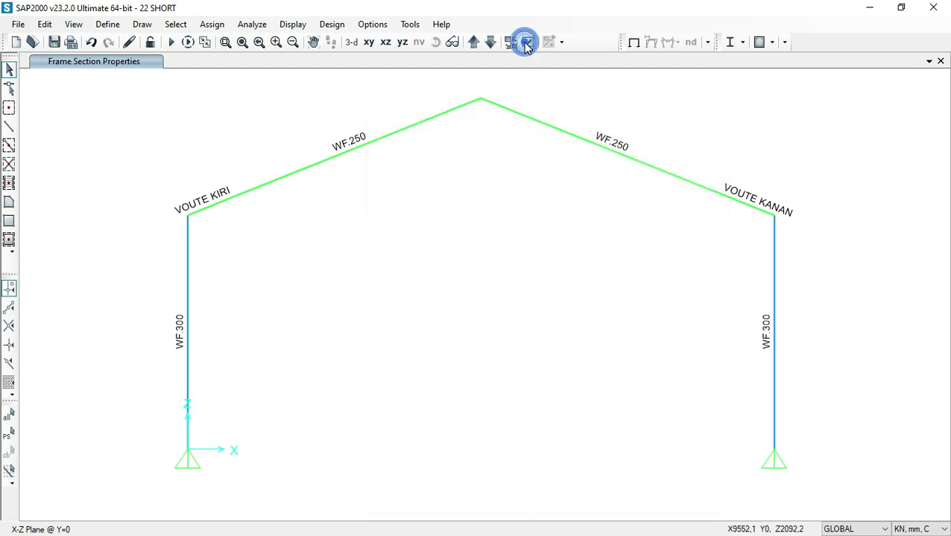
Set the display view type to Extrude, then select the members at both eaves
{"action": "left_click", "coordinate": [420, 90]}
{"action": "left_click", "coordinate": [526, 159]}
{"action": "left_click", "coordinate": [420, 452]}
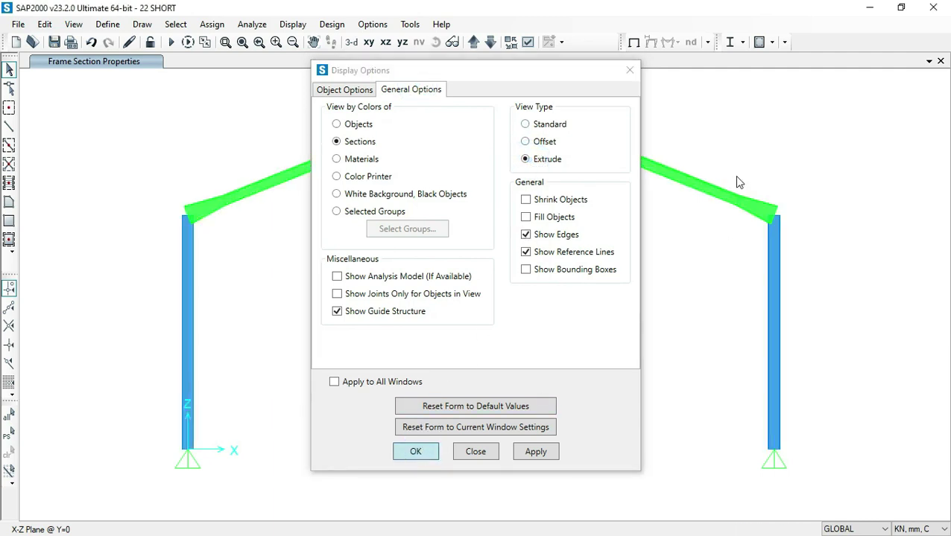
{"action": "left_click_drag", "start_coordinate": [250, 158], "coordinate": [216, 228]}
{"action": "left_click_drag", "start_coordinate": [753, 184], "coordinate": [713, 226]}
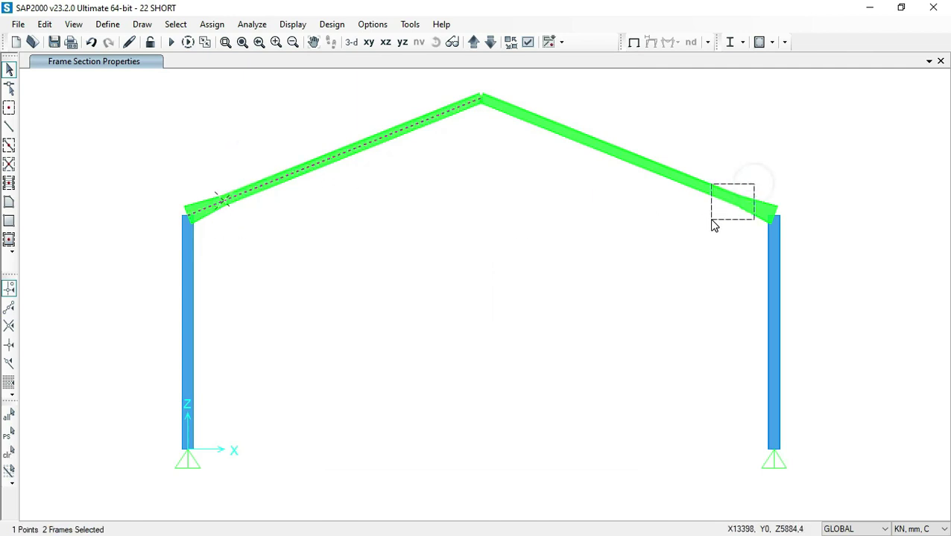
Set the selected eave members' insertion point to cardinal point 8 (Top Center)
{"action": "left_click", "coordinate": [207, 24]}
{"action": "mouse_move", "coordinate": [233, 60]}
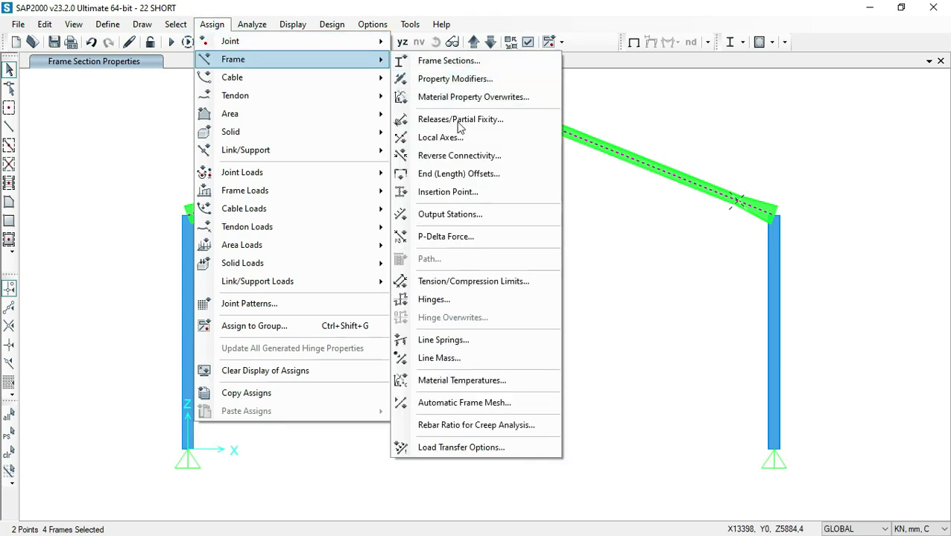
{"action": "left_click", "coordinate": [462, 196]}
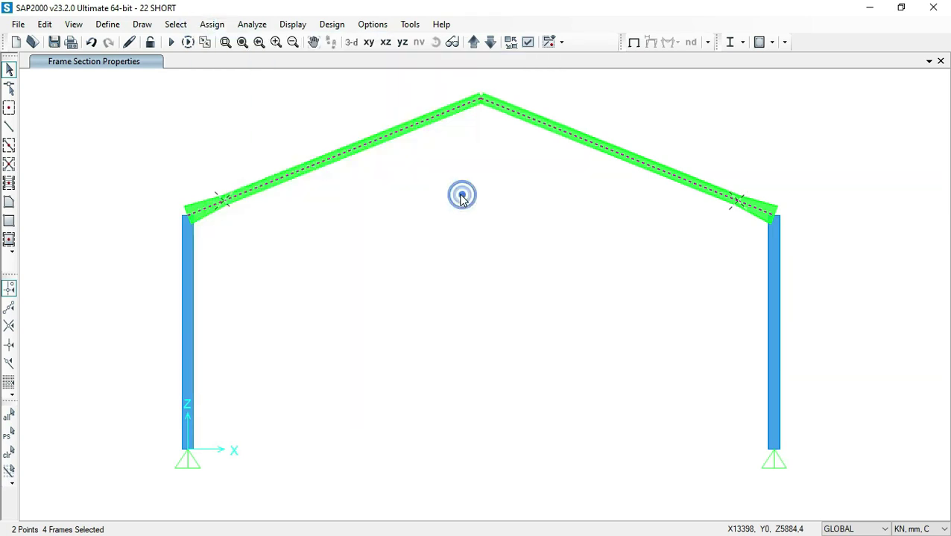
{"action": "left_click", "coordinate": [481, 150]}
{"action": "left_click", "coordinate": [470, 261]}
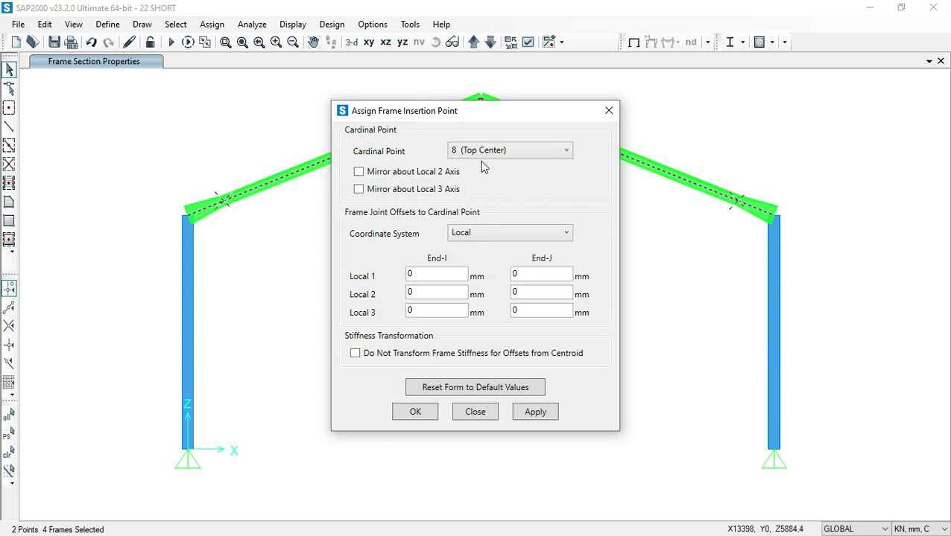
{"action": "left_click", "coordinate": [425, 414]}
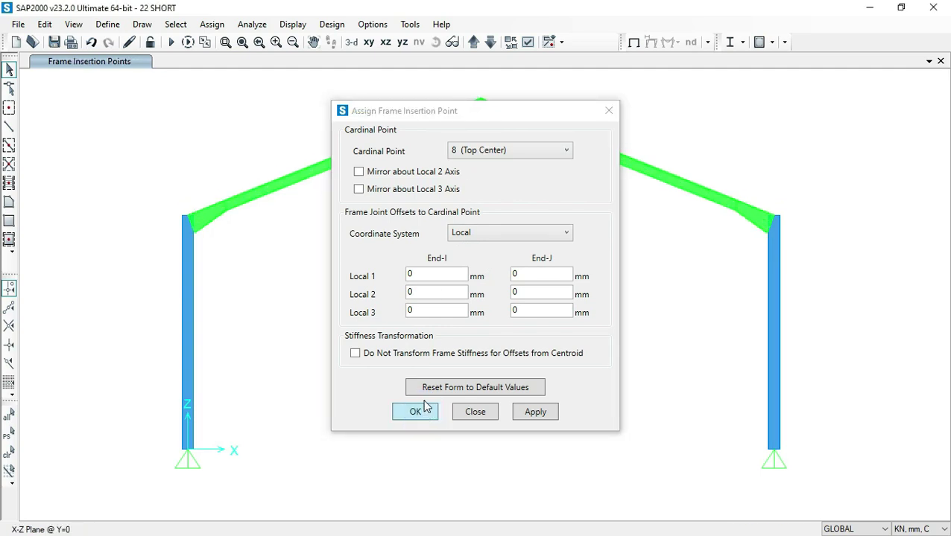
{"action": "left_click", "coordinate": [242, 42]}
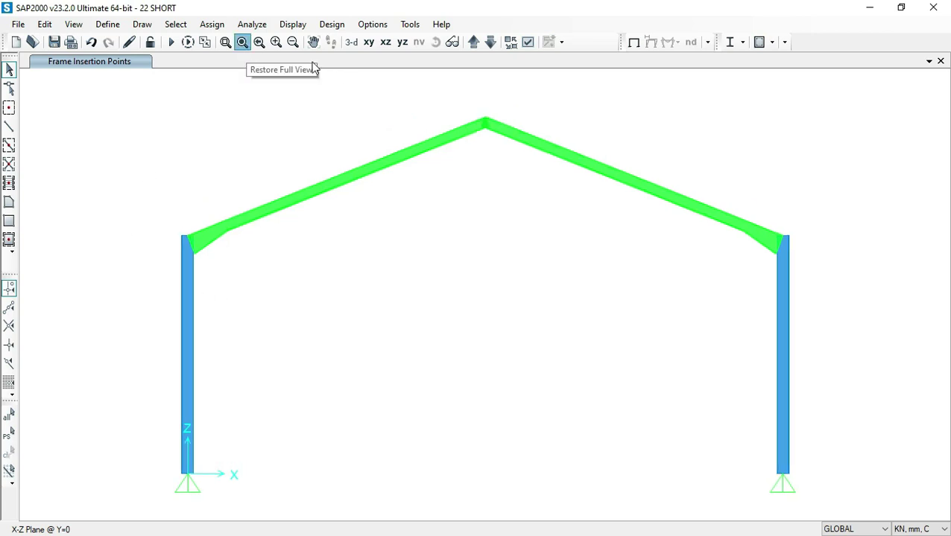
{"action": "left_click", "coordinate": [225, 42]}
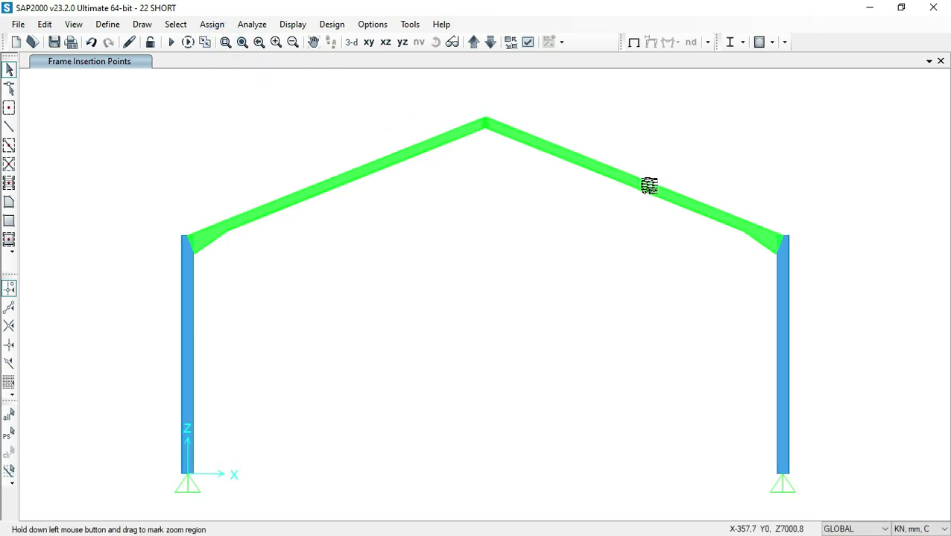
{"action": "left_click_drag", "start_coordinate": [678, 163], "coordinate": [856, 362]}
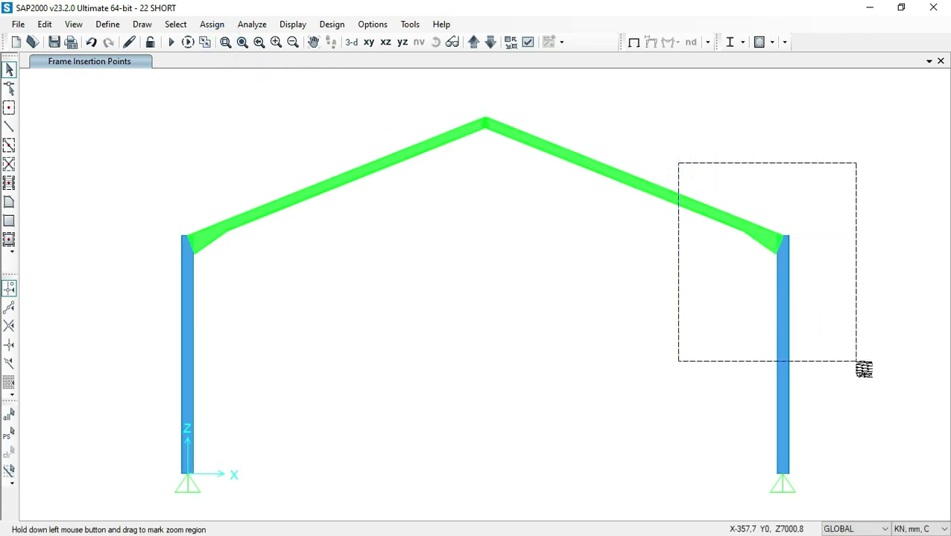
{"action": "left_click_drag", "start_coordinate": [856, 364], "coordinate": [857, 366]}
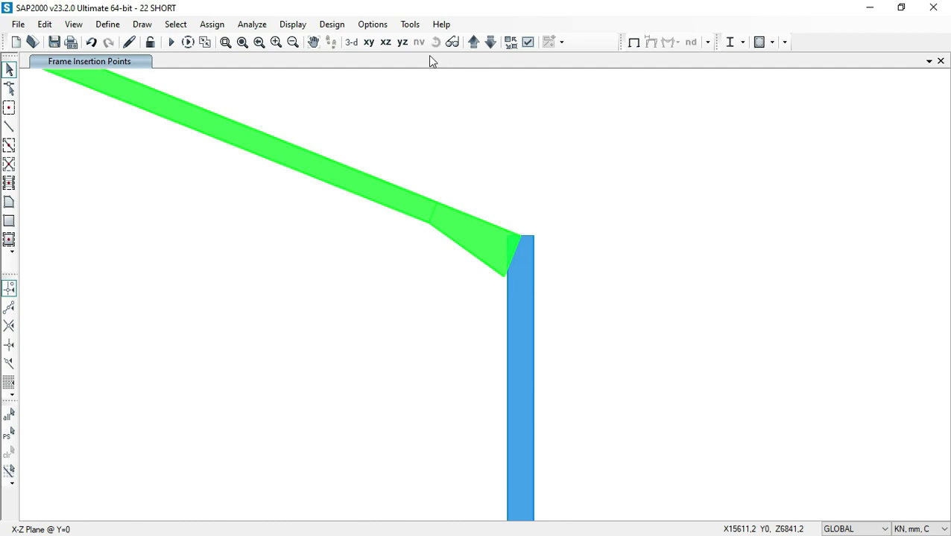
{"action": "left_click", "coordinate": [242, 42]}
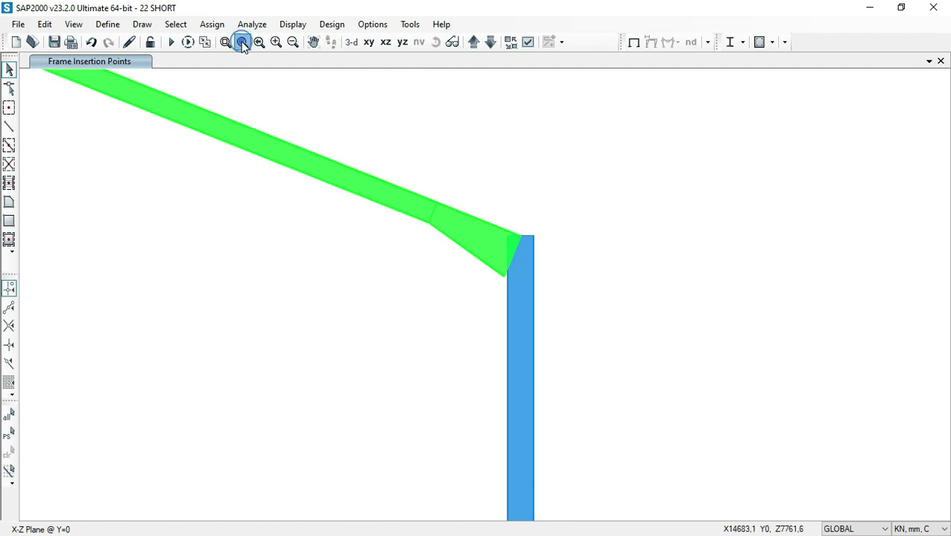